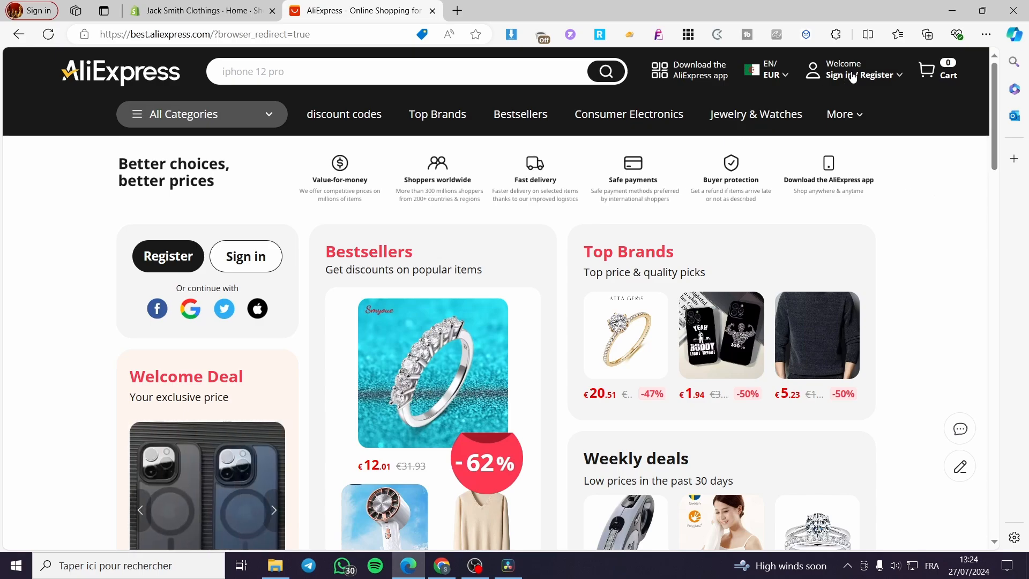
Step: Open the AliExpress registration form and reveal the remaining third-party sign-in option
mouse_move(852, 73)
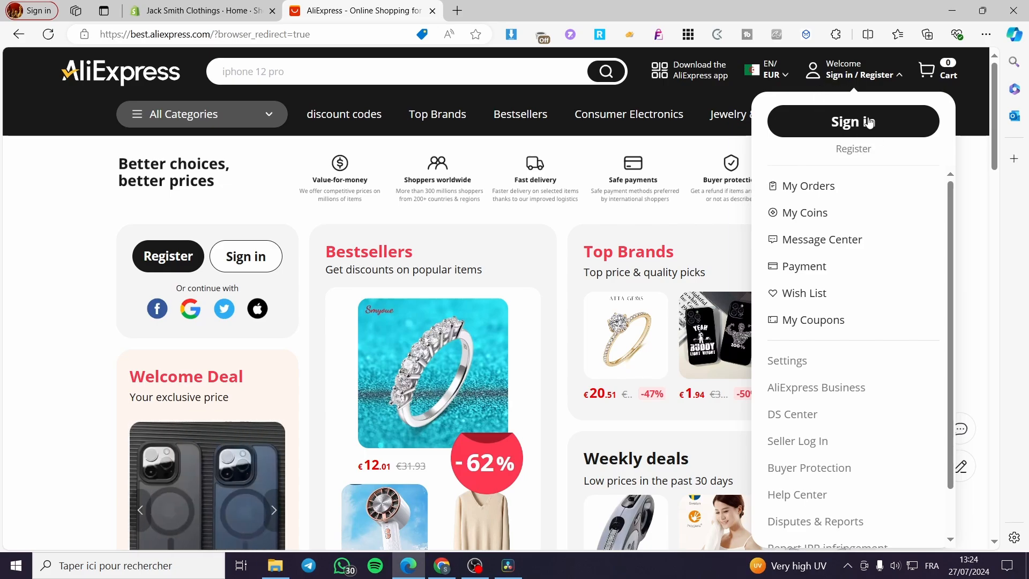
click(860, 150)
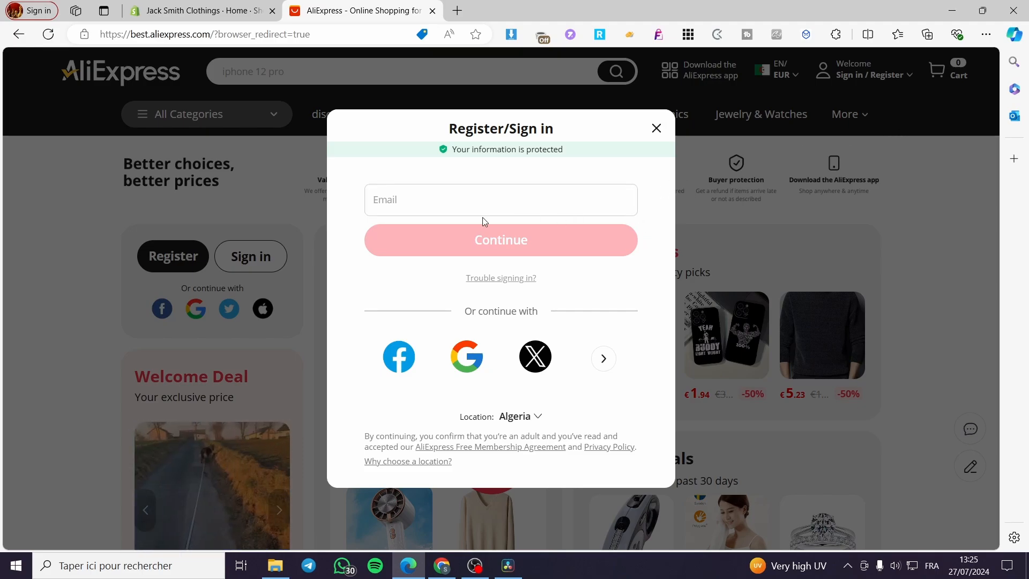
click(412, 197)
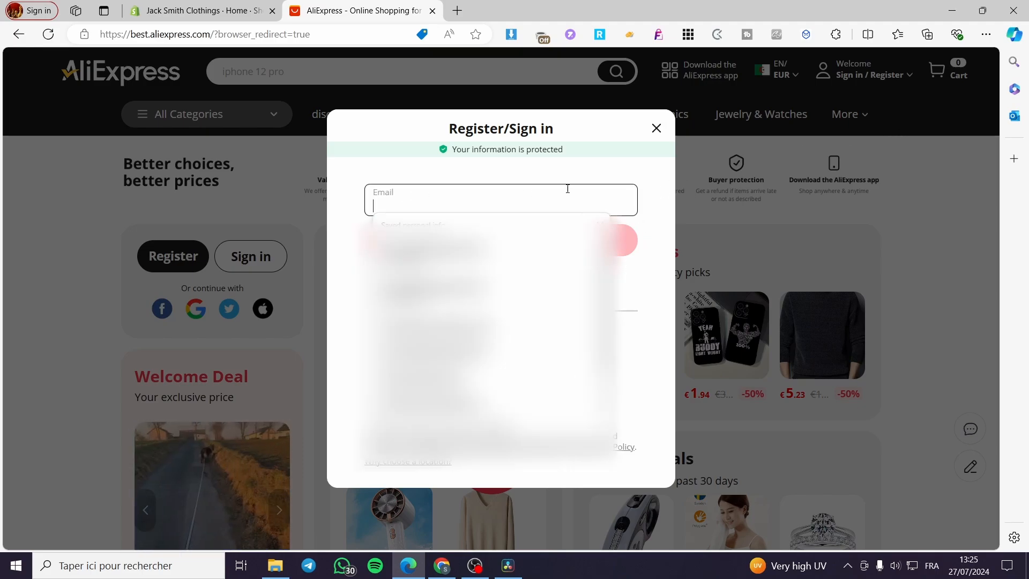
click(594, 227)
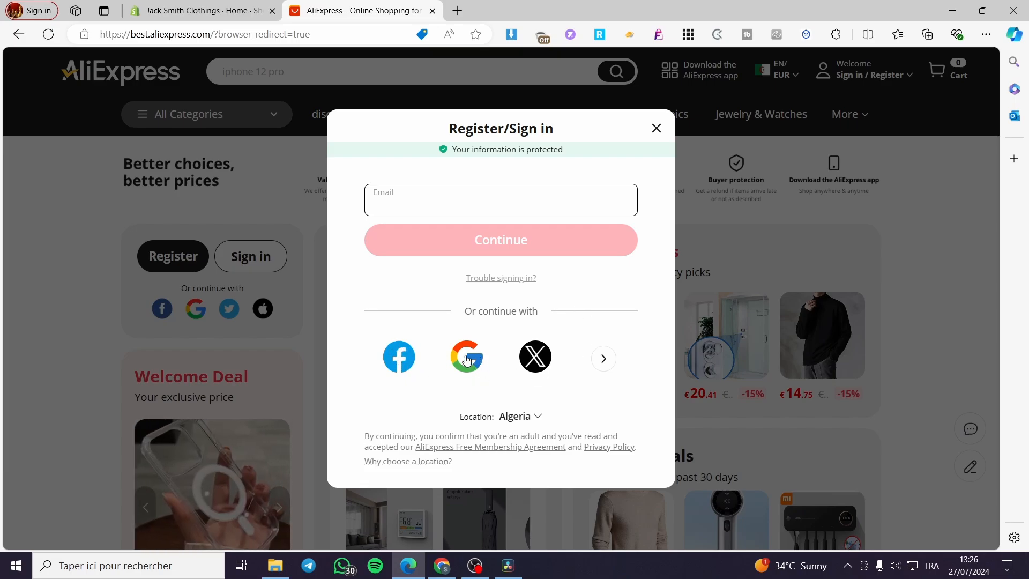
click(602, 359)
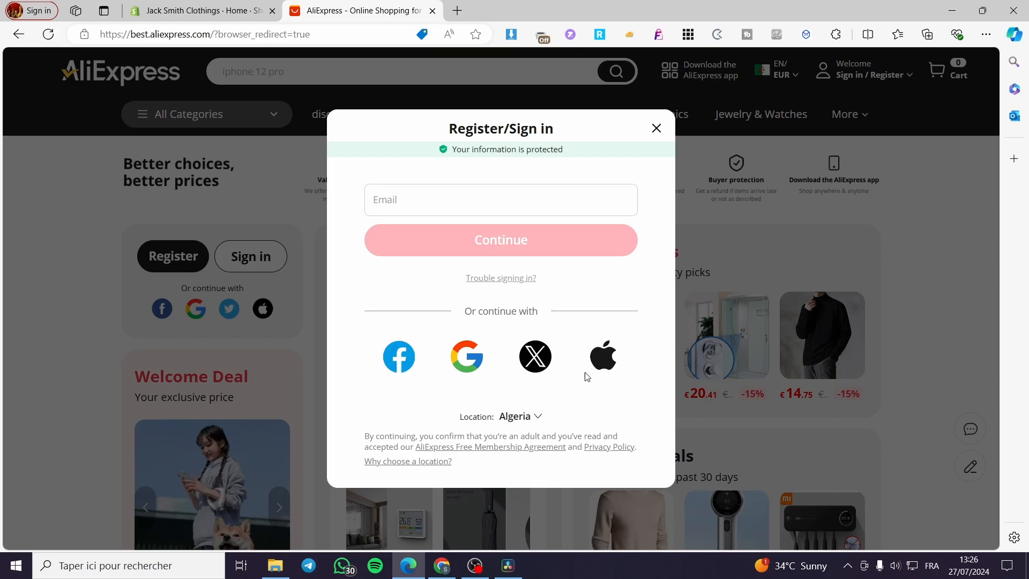
Step: Try to set the registration location to United States, declining the offer to change it to Algeria
click(537, 418)
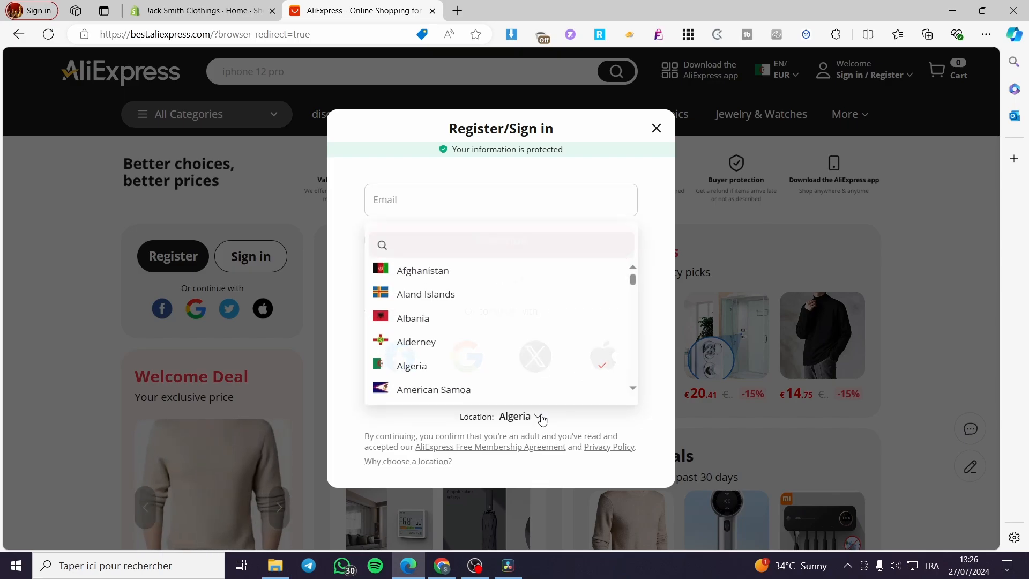
scroll(590, 311, down, 5)
drag(634, 290, 634, 364)
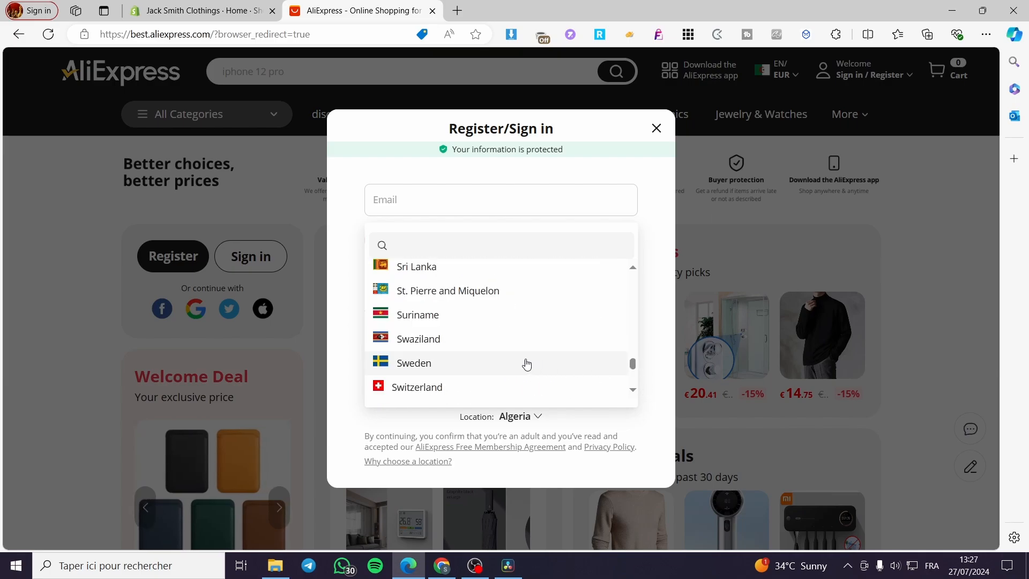
scroll(525, 363, down, 4)
scroll(531, 364, down, 6)
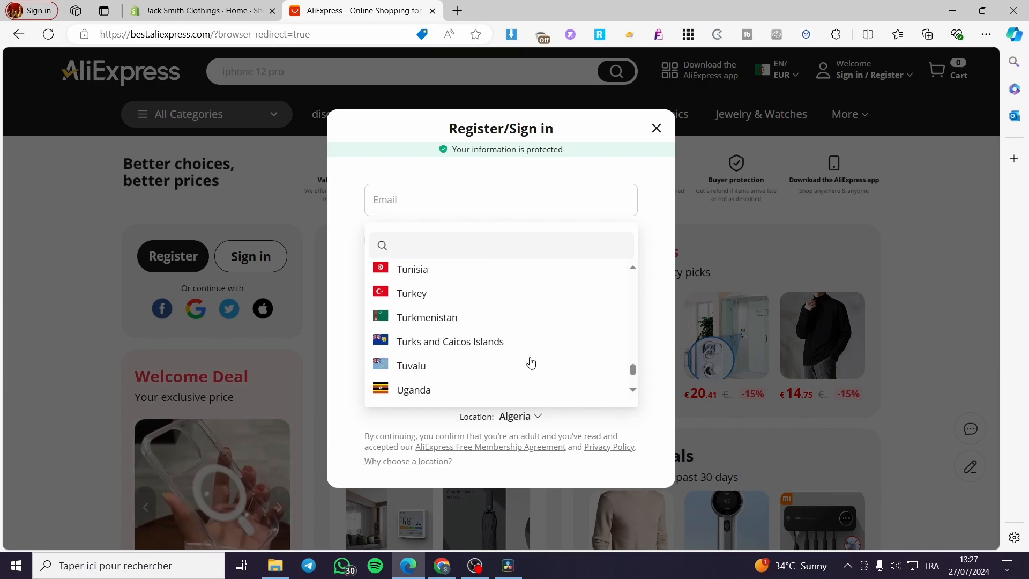
scroll(530, 358, up, 2)
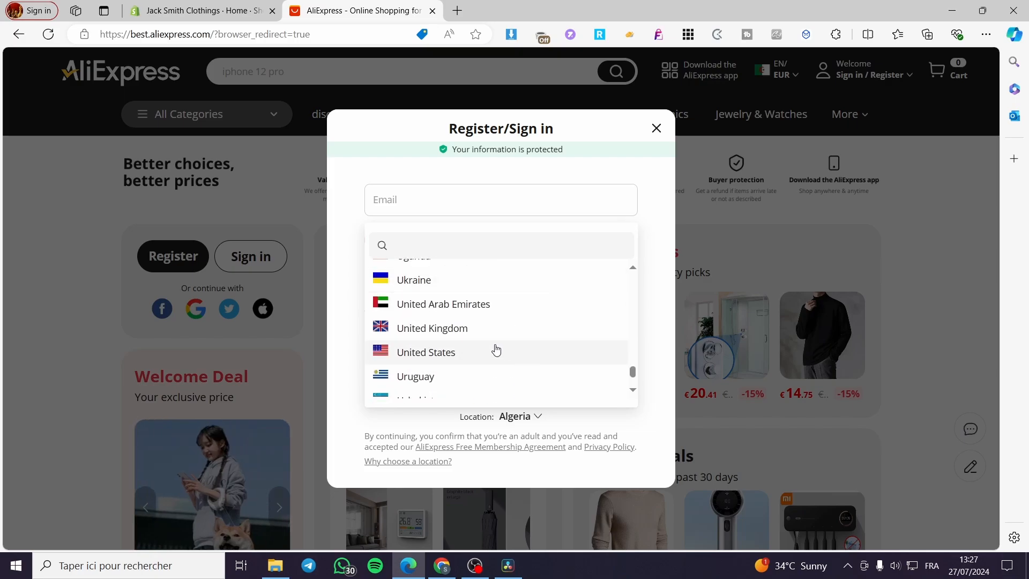
click(475, 352)
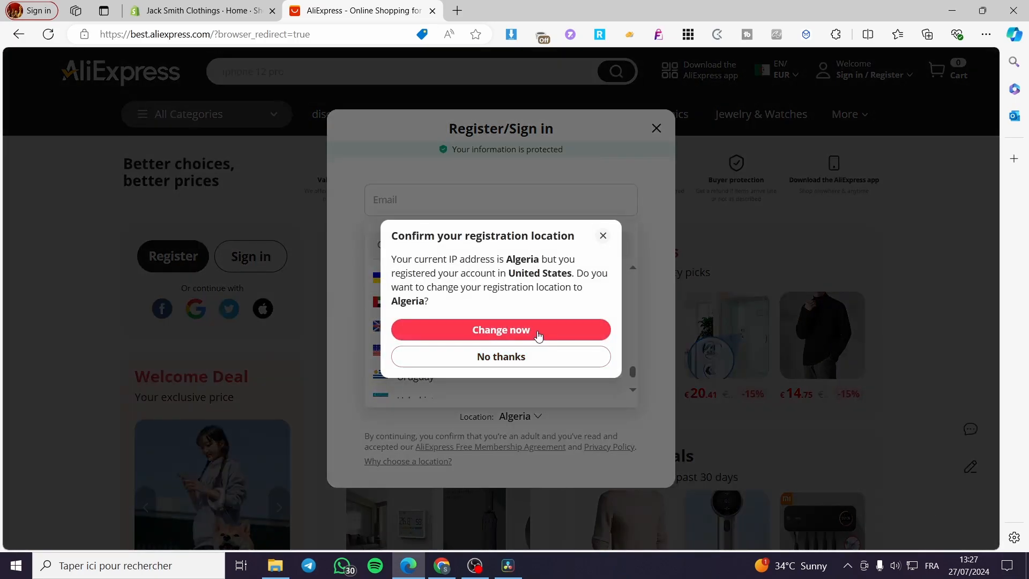
click(533, 354)
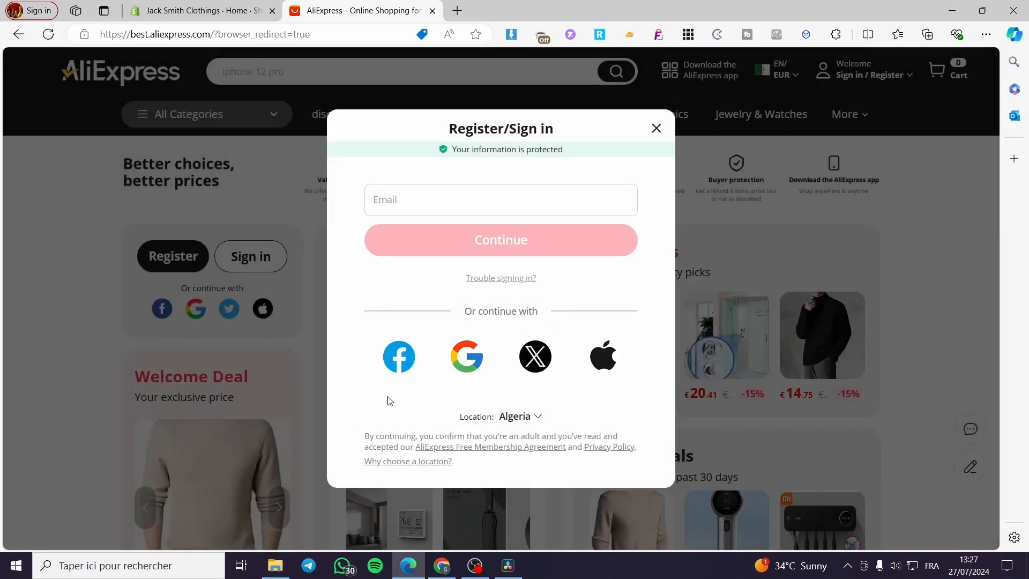
Step: Register through Google with the testing account and consent to sharing its details with AliExpress
click(470, 359)
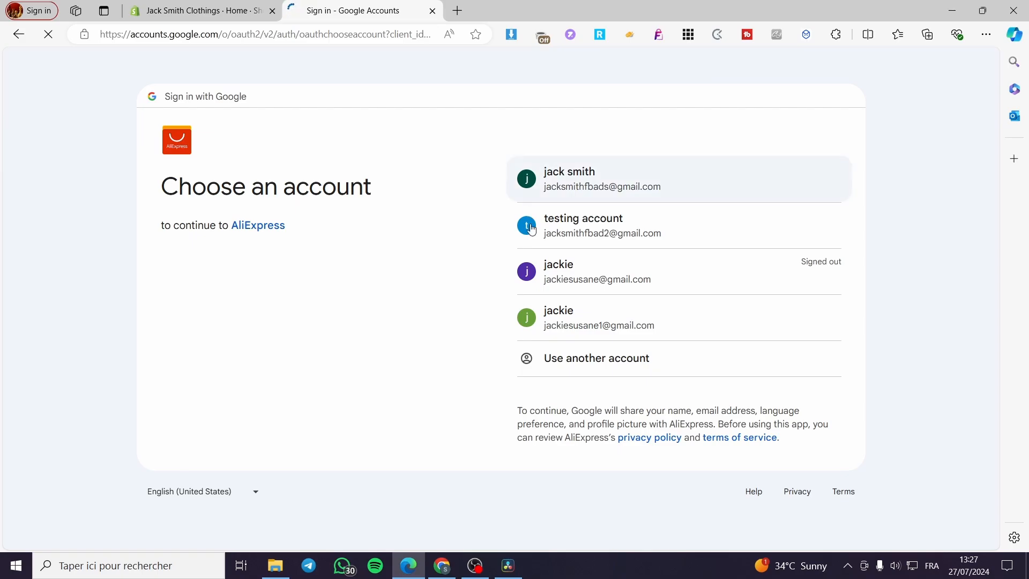
click(677, 226)
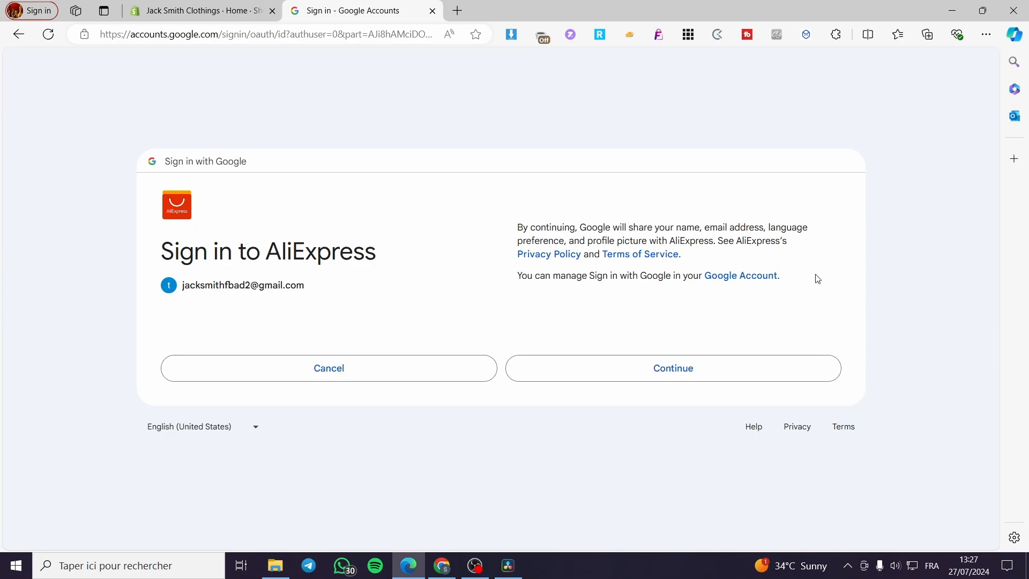
drag(518, 232, 802, 290)
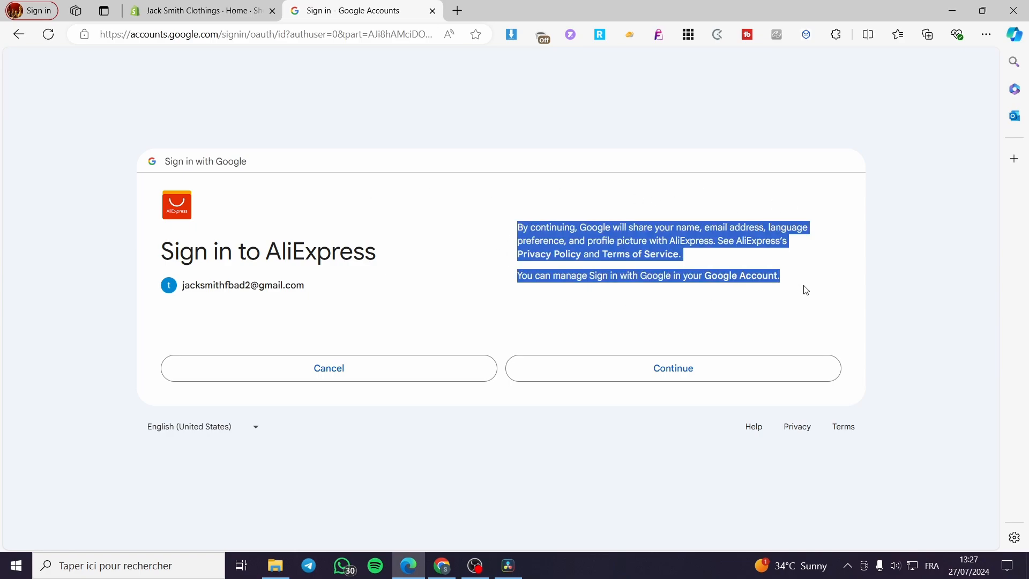
click(792, 307)
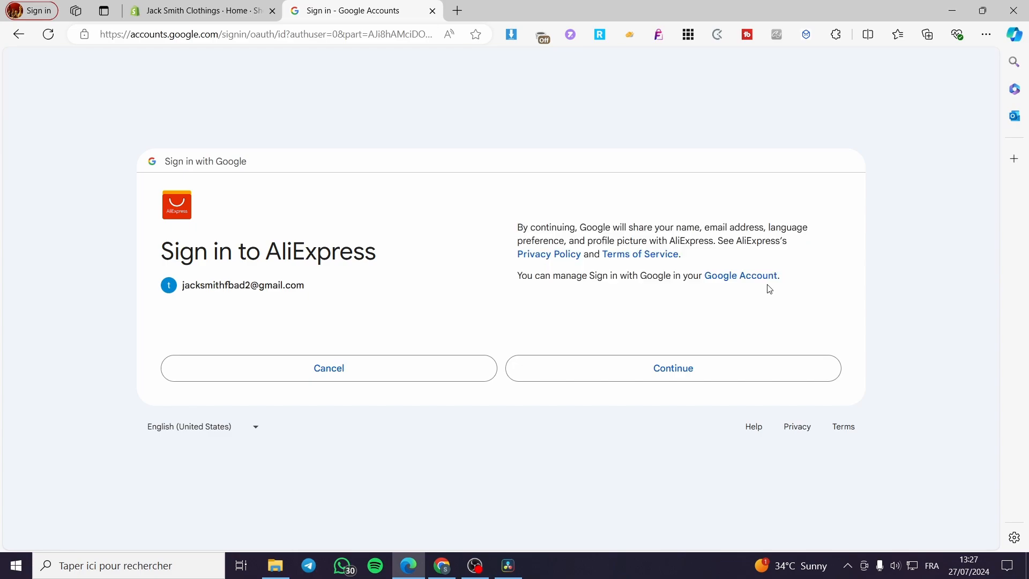
click(678, 366)
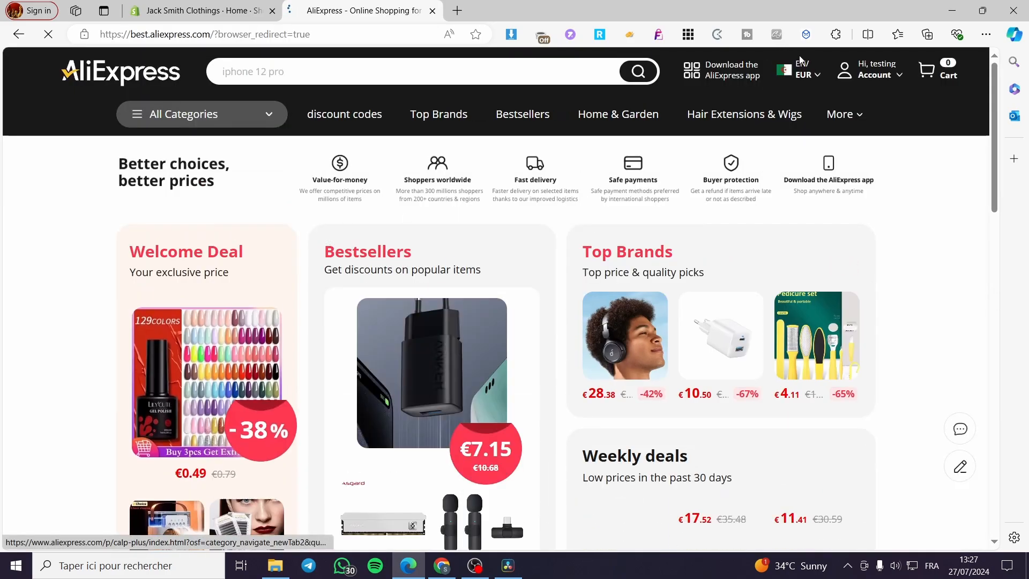
Step: Set the shipping destination to Abbeville, Alabama, United States, with English and USD (US Dollar), and save the preferences
mouse_move(838, 75)
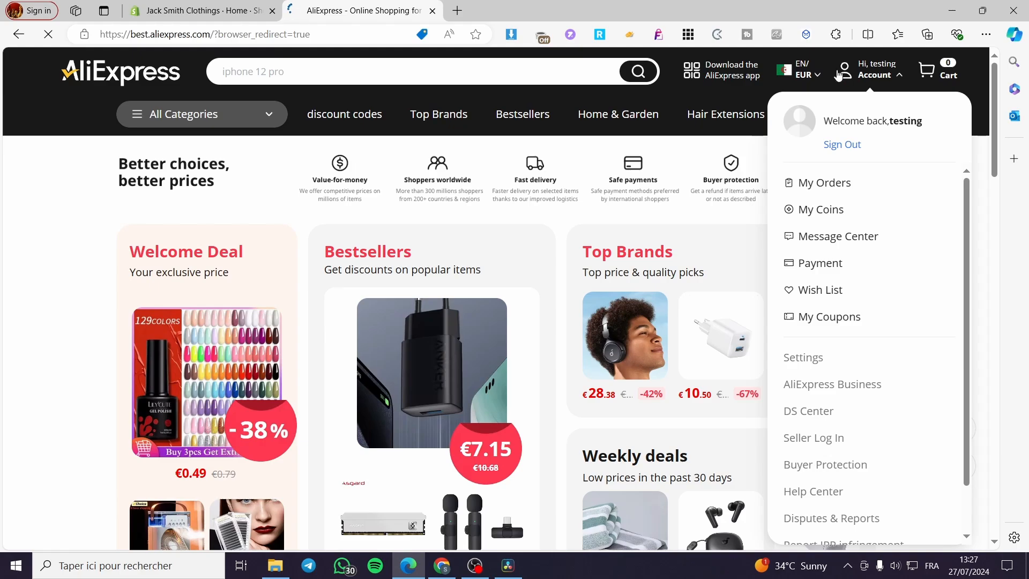
mouse_move(798, 70)
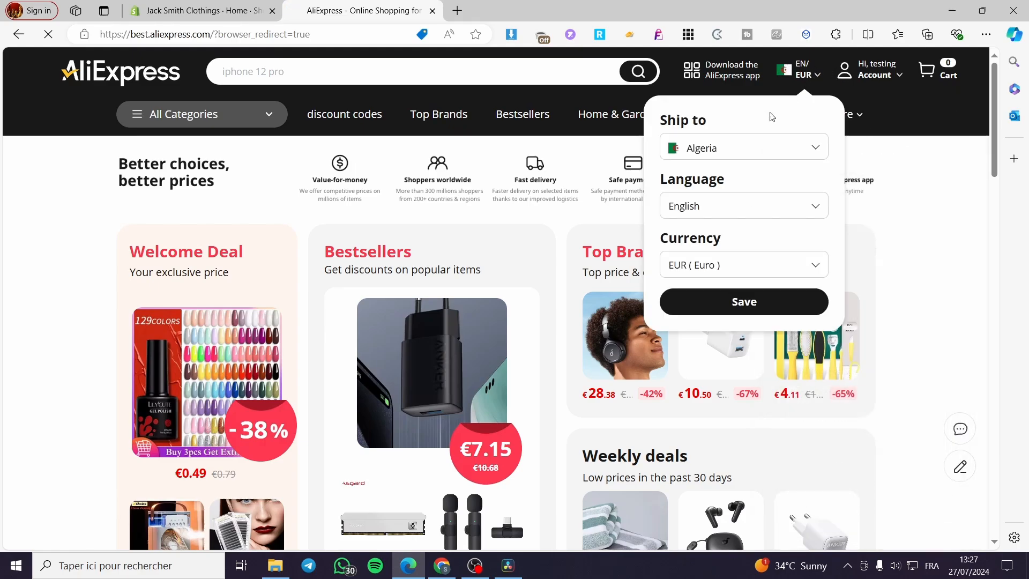
click(777, 146)
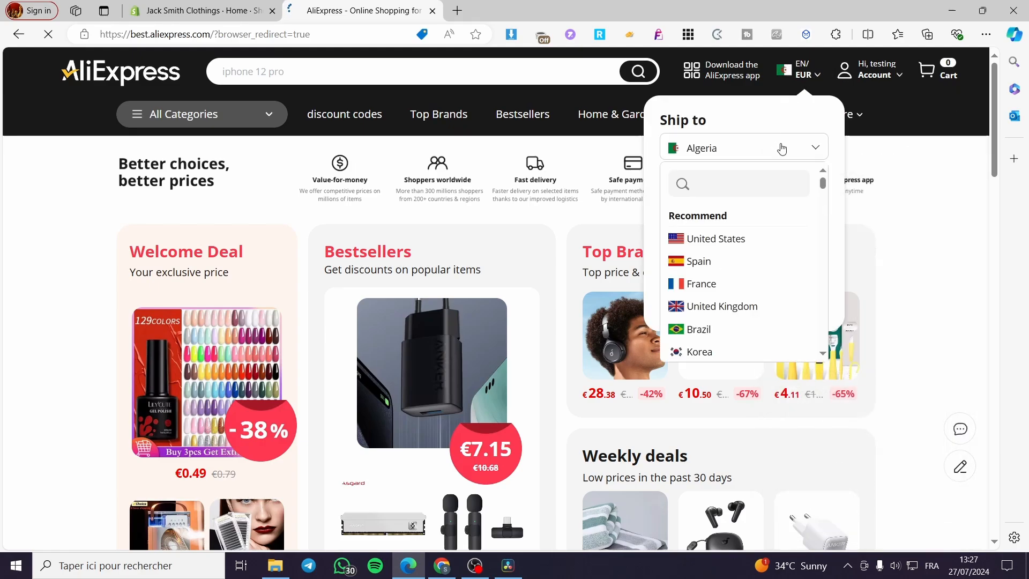
click(753, 238)
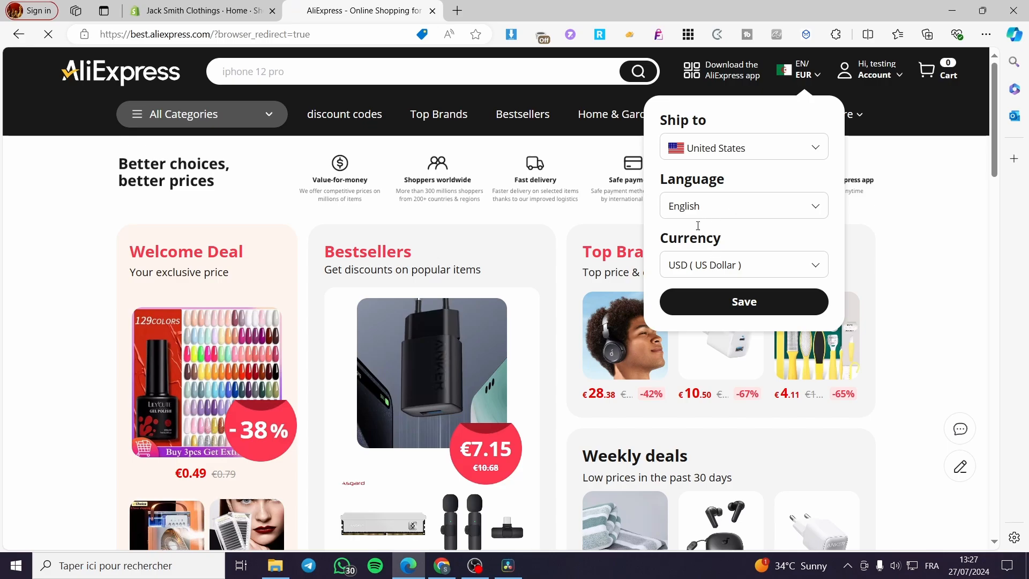
click(770, 180)
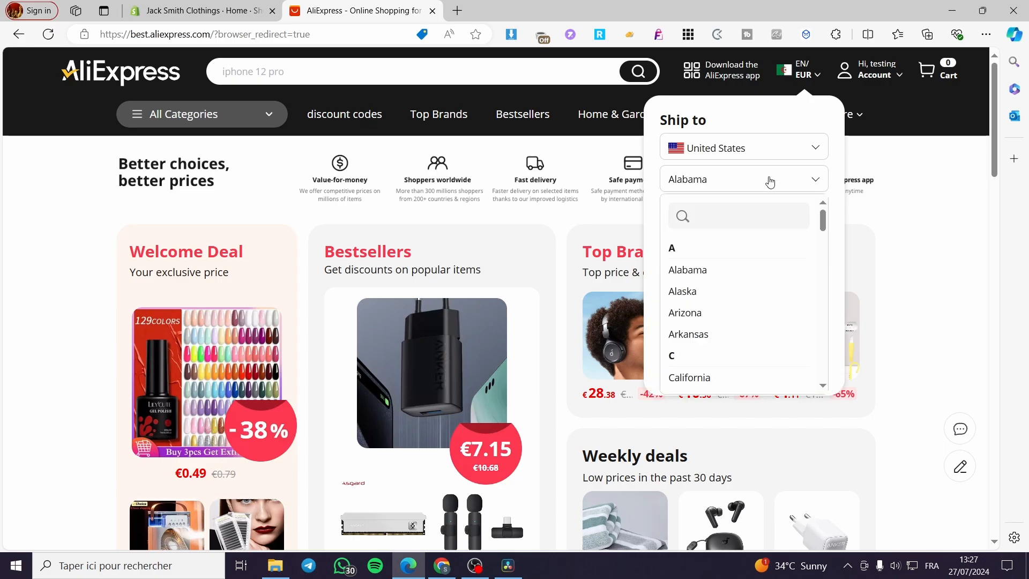
click(773, 187)
click(765, 212)
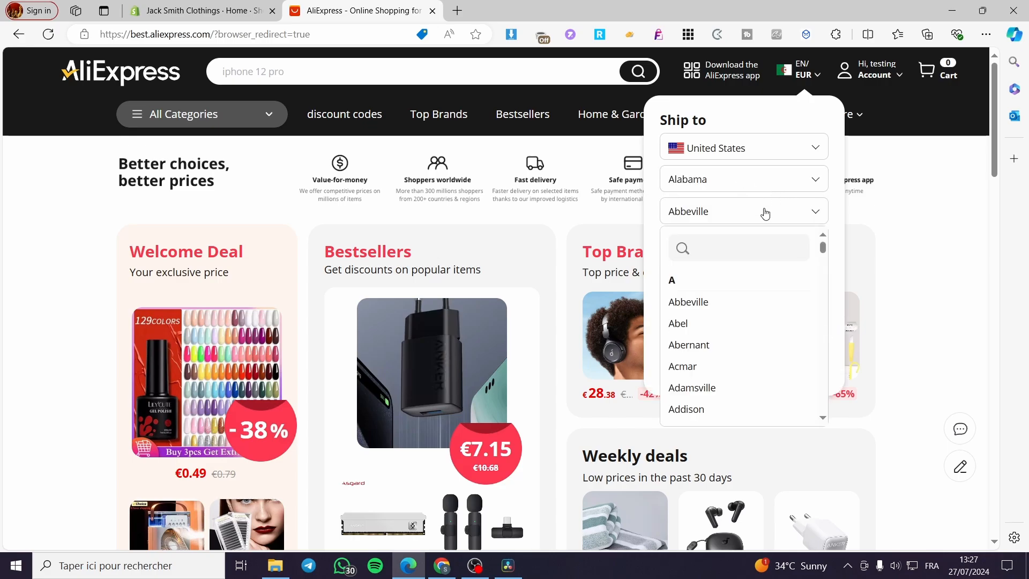
click(815, 213)
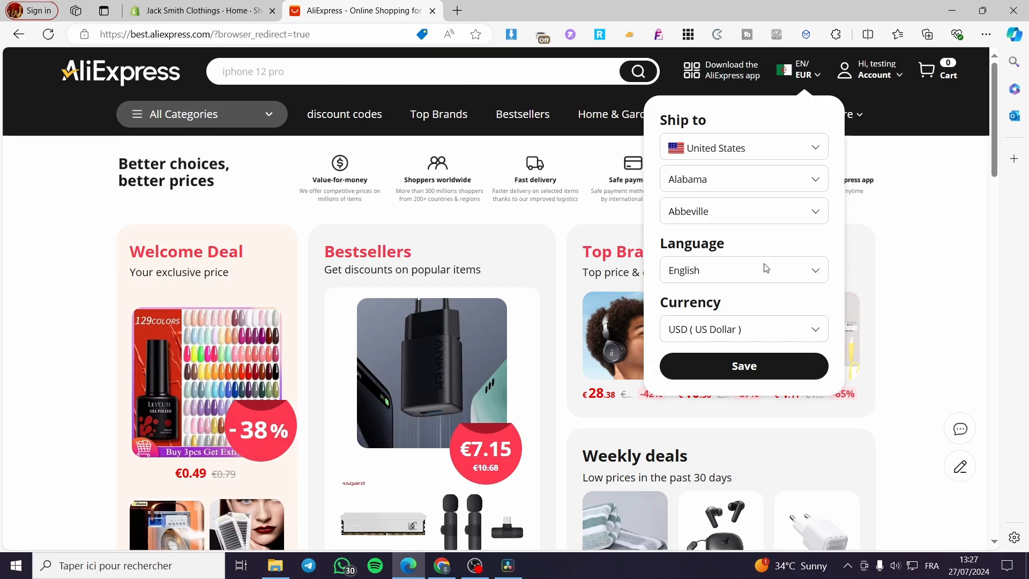
click(758, 368)
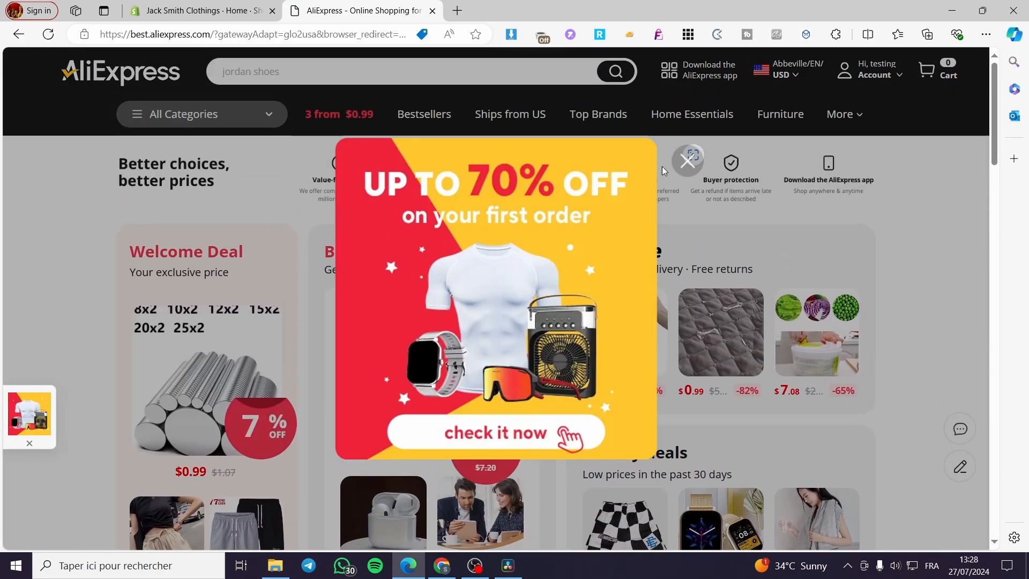
Step: Dismiss the first-order promotion and open the DS Center by way of the account's orders page
click(689, 163)
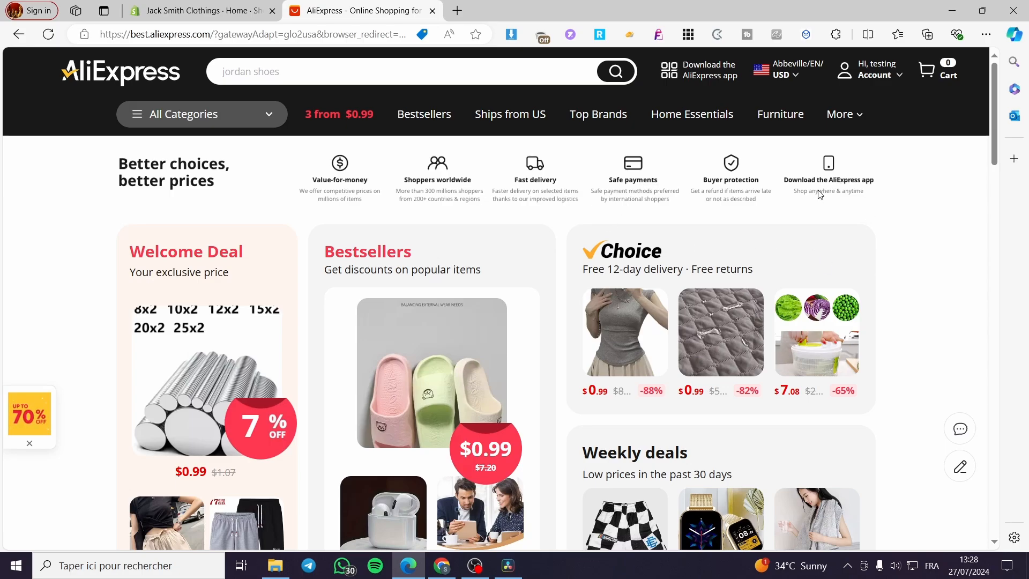
mouse_move(889, 77)
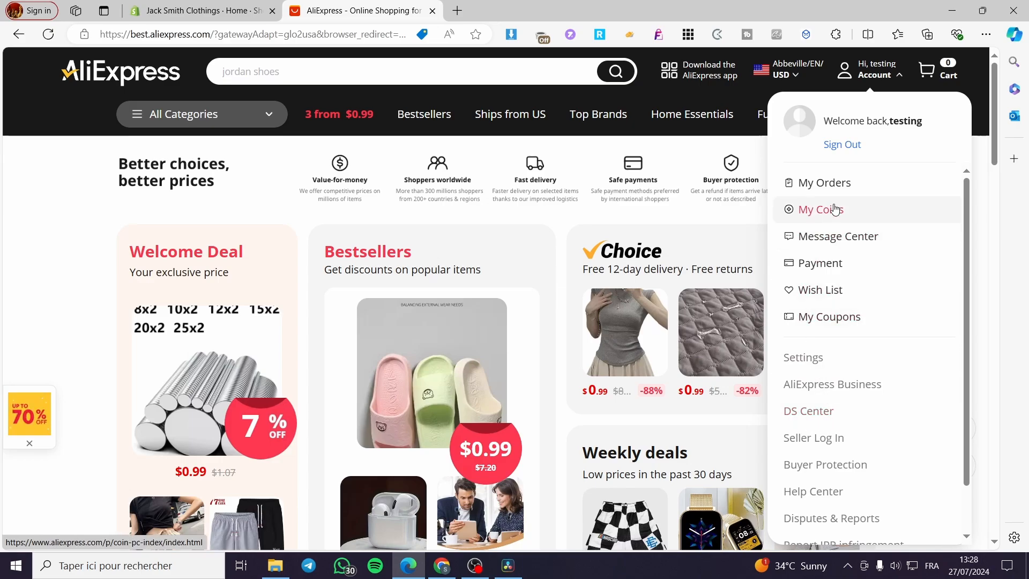
click(832, 184)
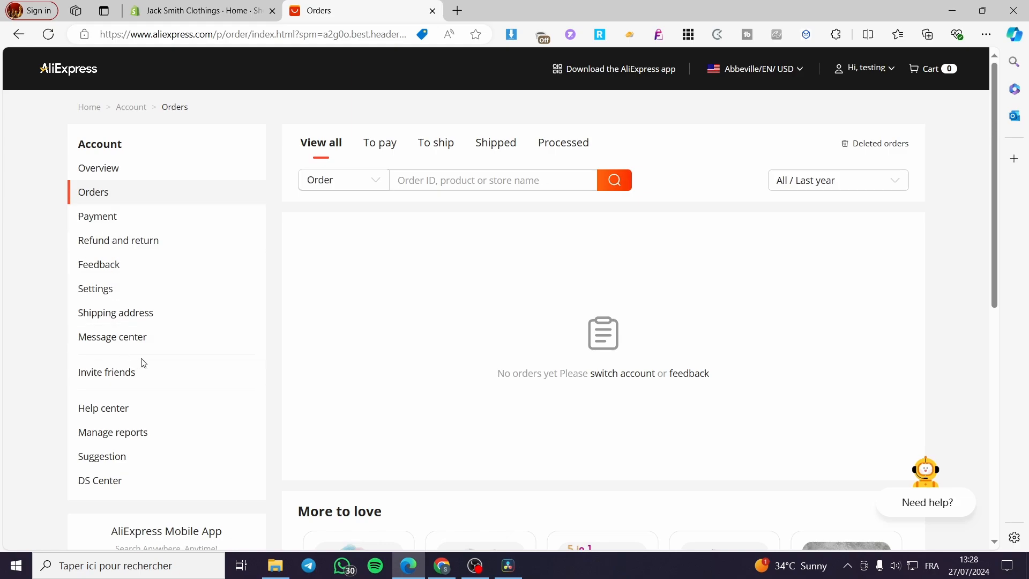
scroll(102, 467, down, 3)
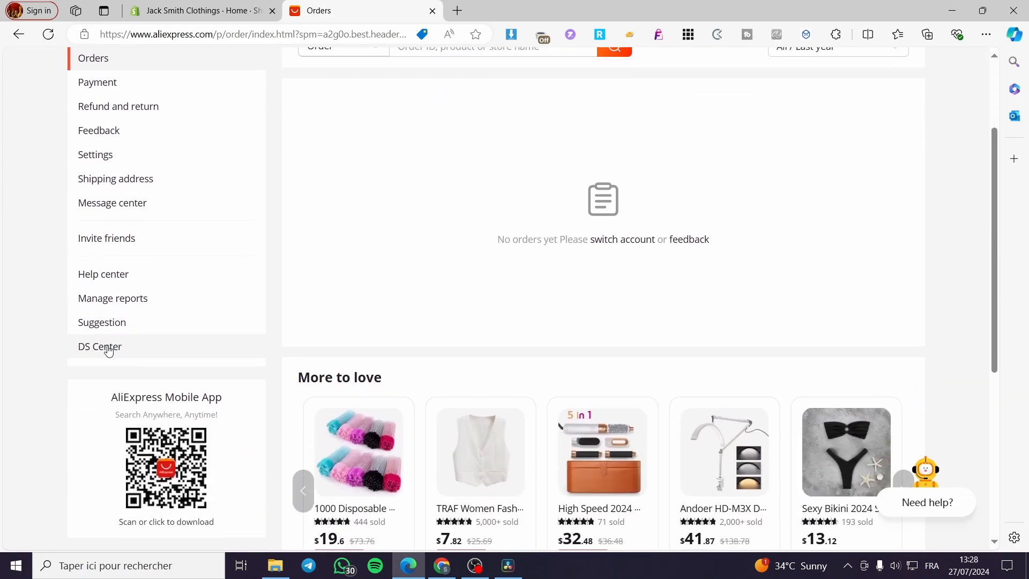
click(109, 349)
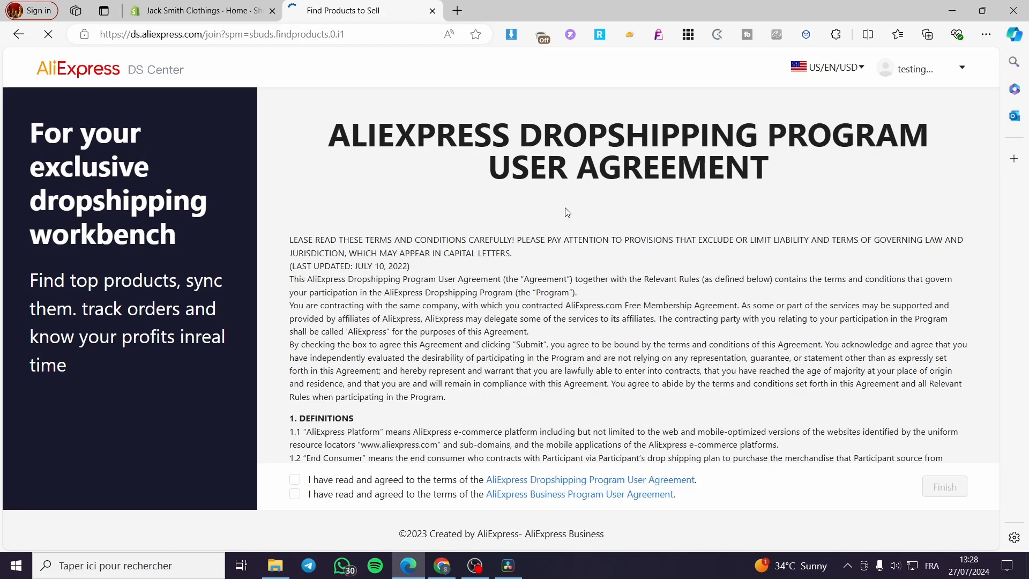
Step: Read through the AliExpress Dropshipping Program and Business Program user agreements and mark both as read and agreed
scroll(475, 322, down, 1)
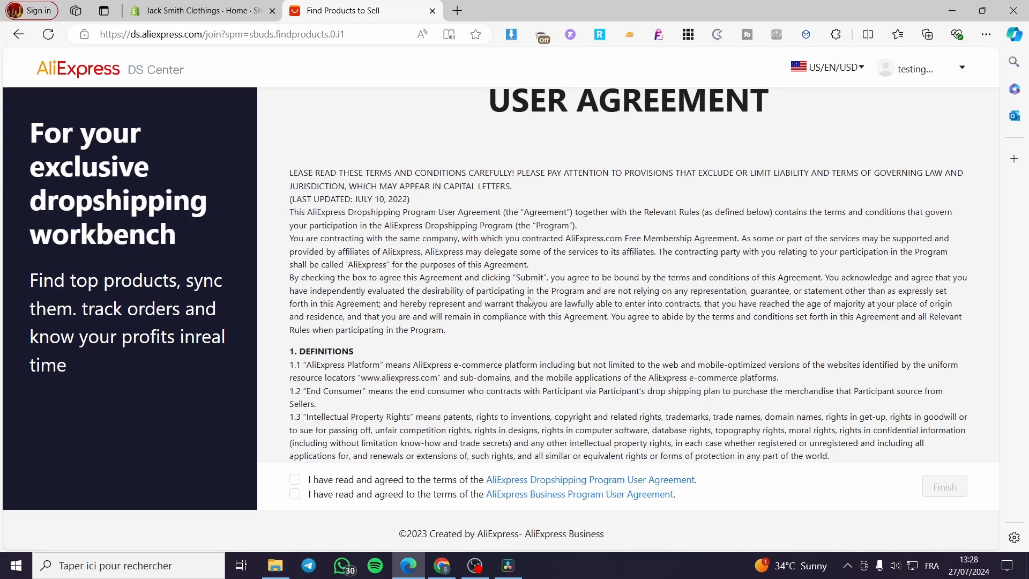
scroll(536, 307, down, 3)
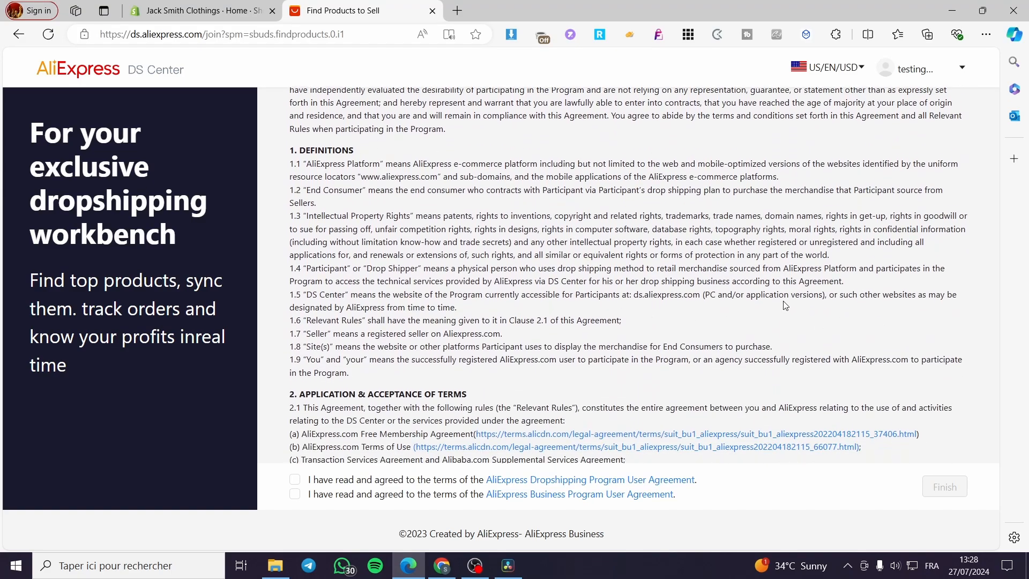
scroll(786, 306, down, 12)
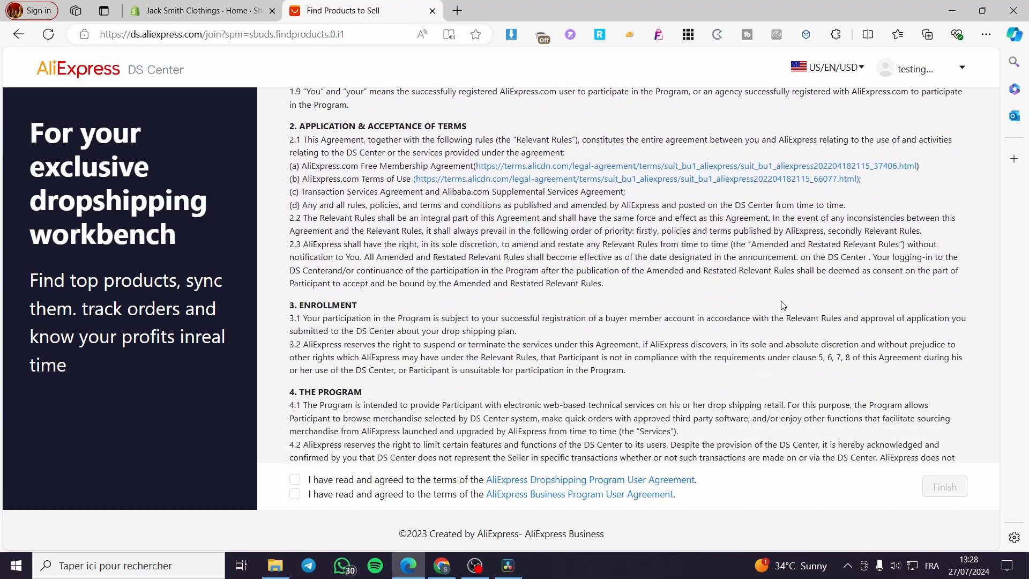
scroll(784, 305, down, 1)
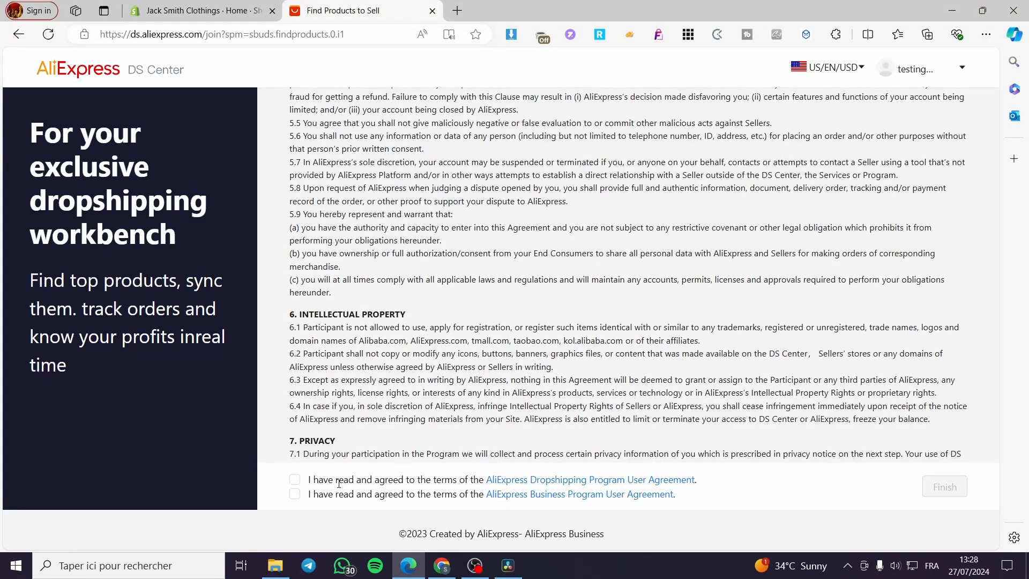
click(295, 481)
click(302, 498)
scroll(650, 291, down, 10)
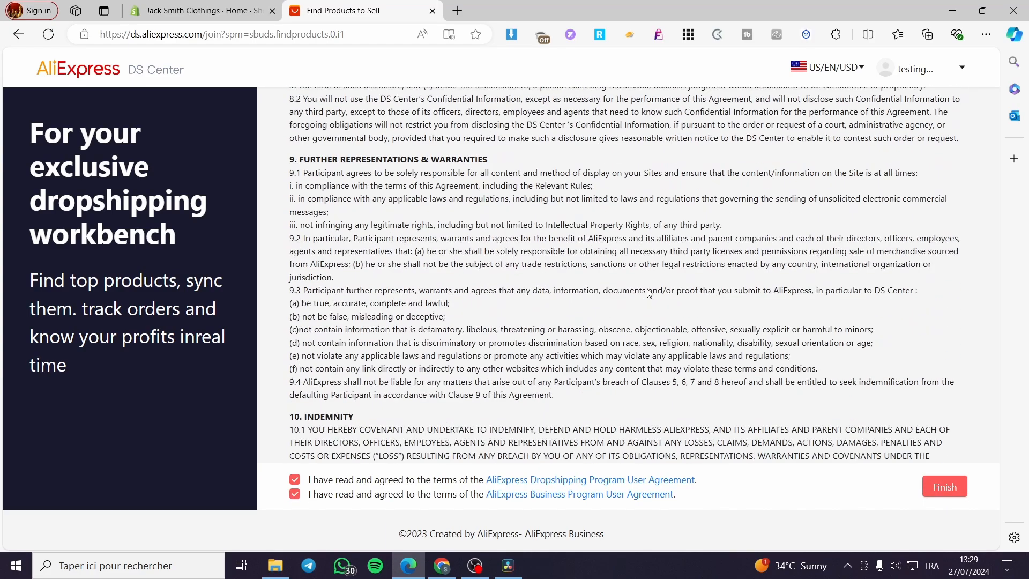
scroll(966, 239, down, 7)
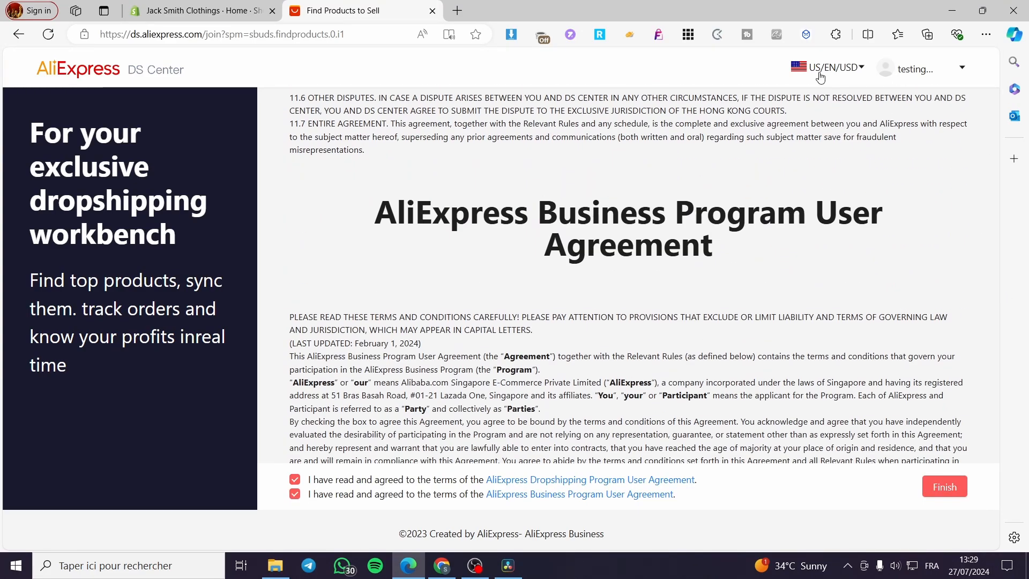
Step: Check the ship-to, language and currency preferences, and finish signing up for the AliExpress dropshipping program
click(858, 68)
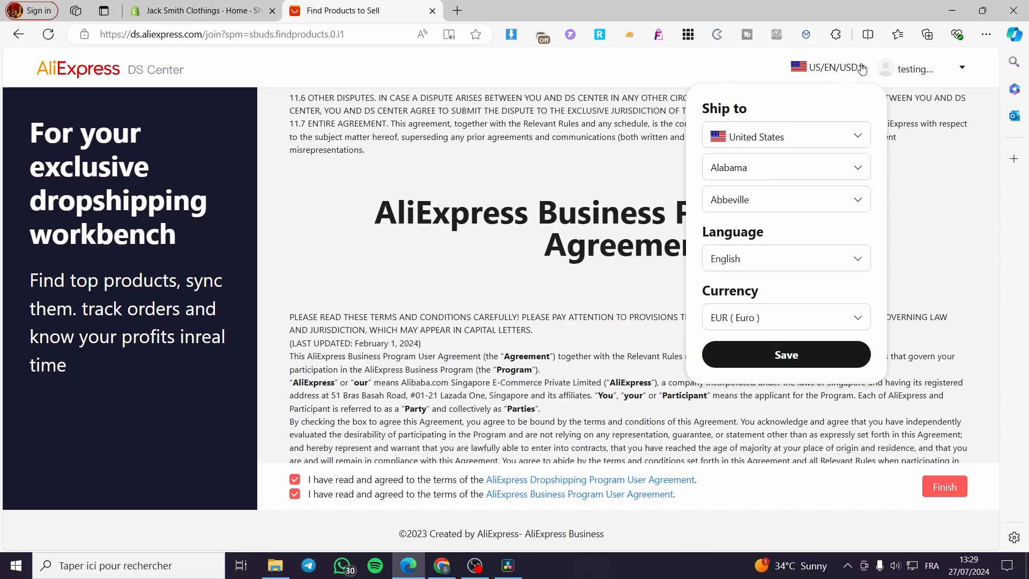
click(858, 68)
click(943, 486)
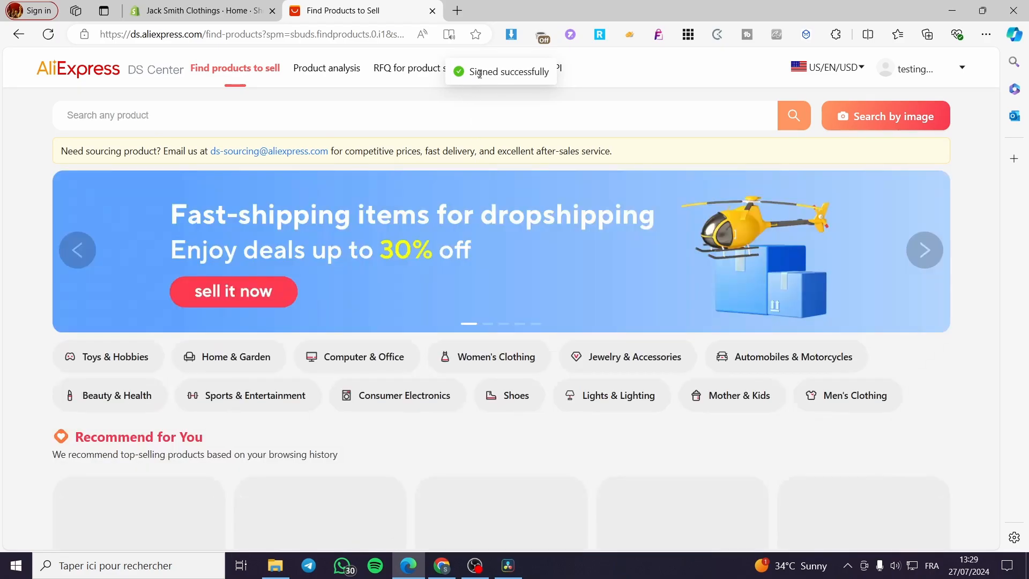
drag(471, 71, 556, 74)
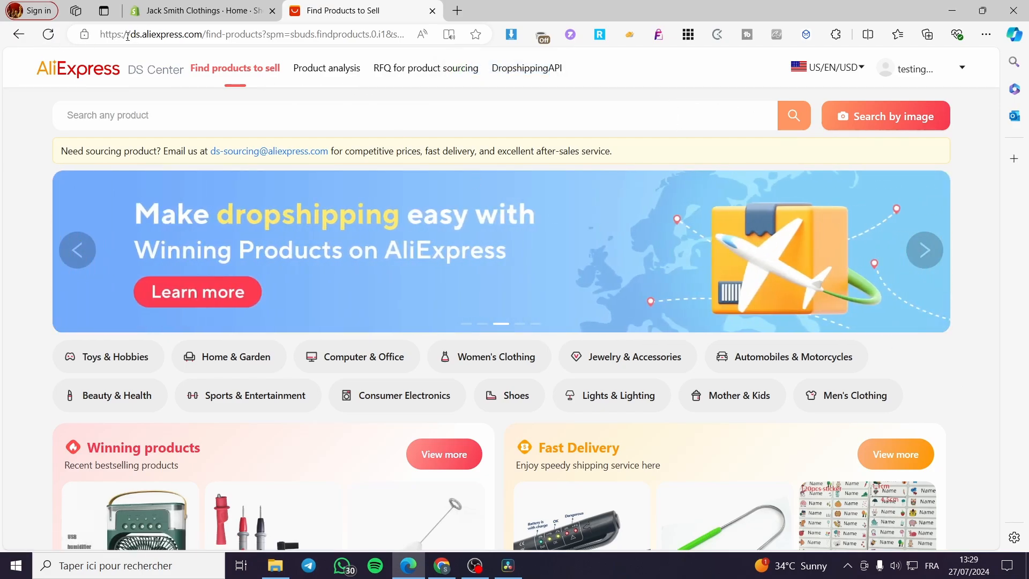
Step: Examine the DS Center's web address and look over the product categories and featured items on Find products to sell
drag(132, 34, 194, 34)
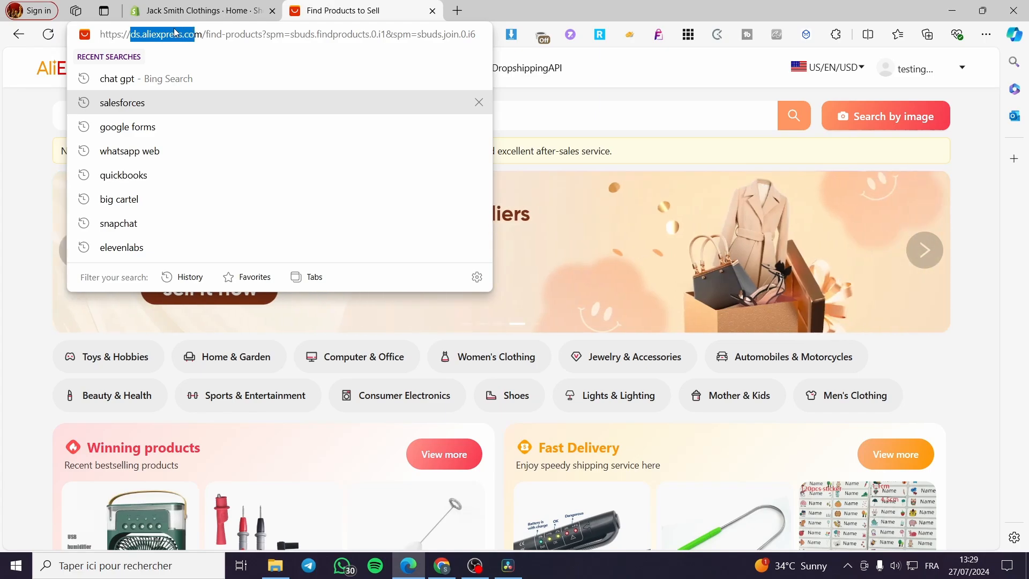
click(627, 87)
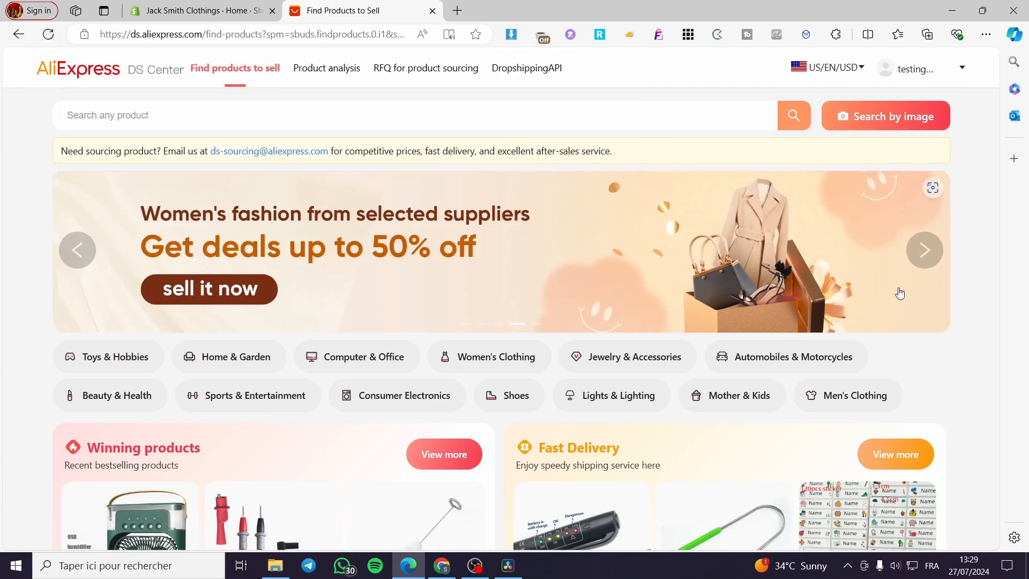
scroll(900, 293, down, 4)
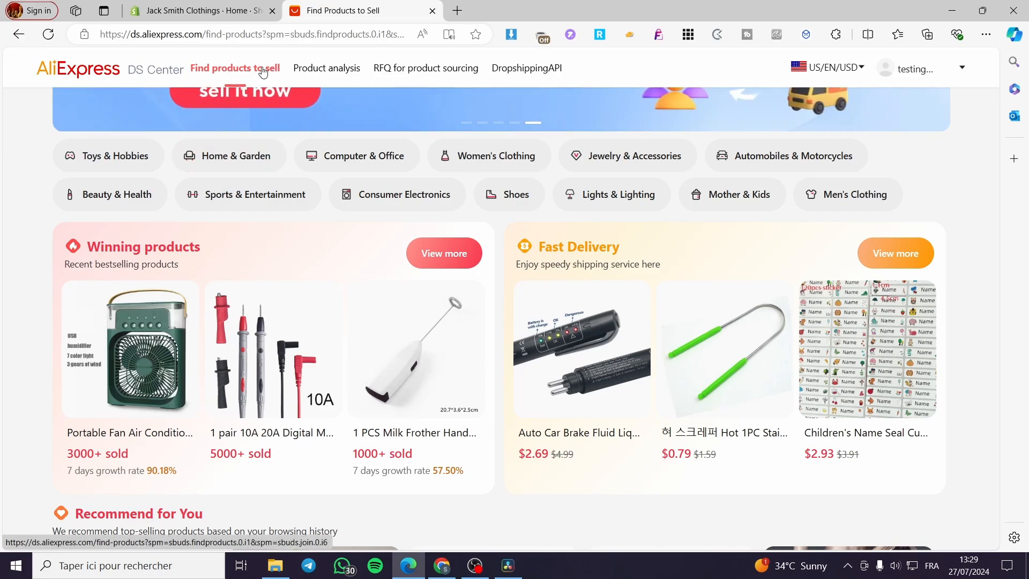
scroll(211, 72, up, 4)
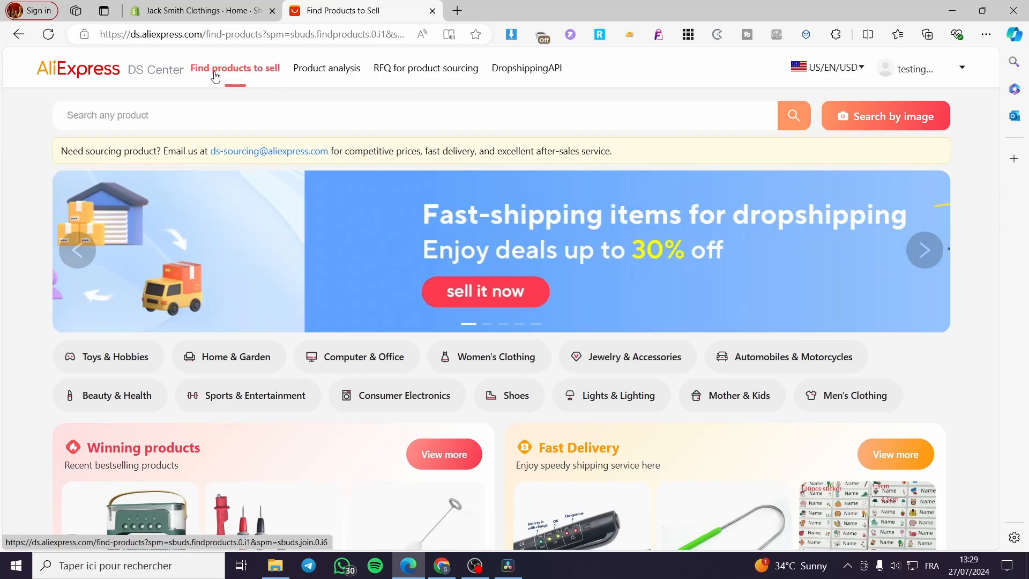
Step: Review the DS Center's Product analysis page, the RFQ sourcing request form and the DropshippingAPI page
click(336, 73)
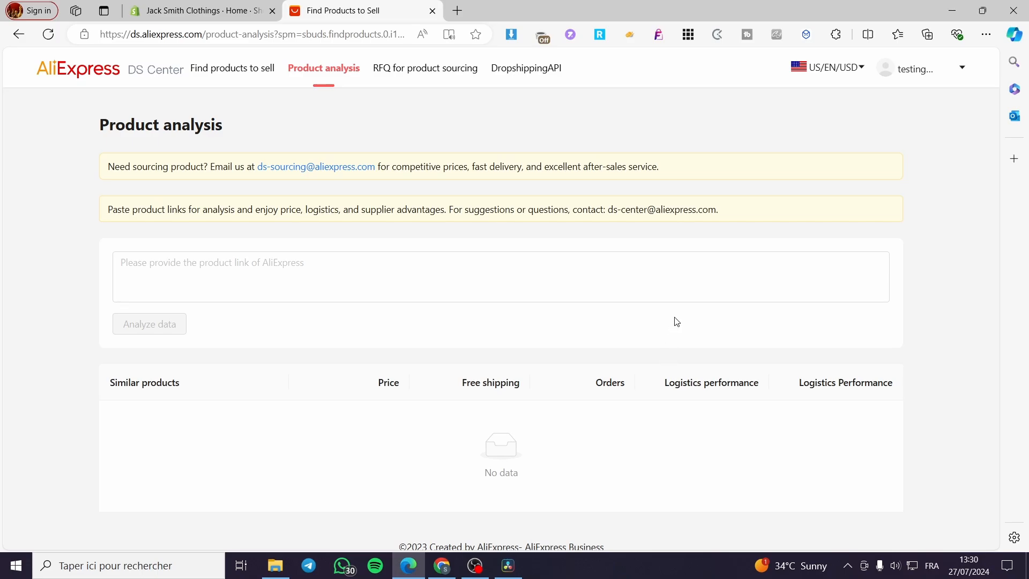
click(387, 68)
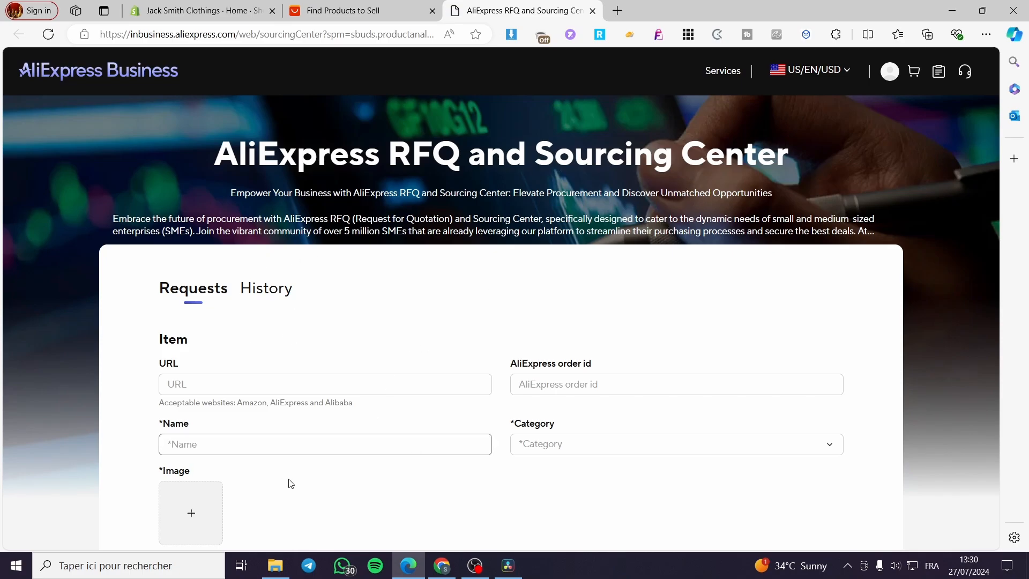
scroll(329, 450, down, 5)
scroll(319, 317, down, 6)
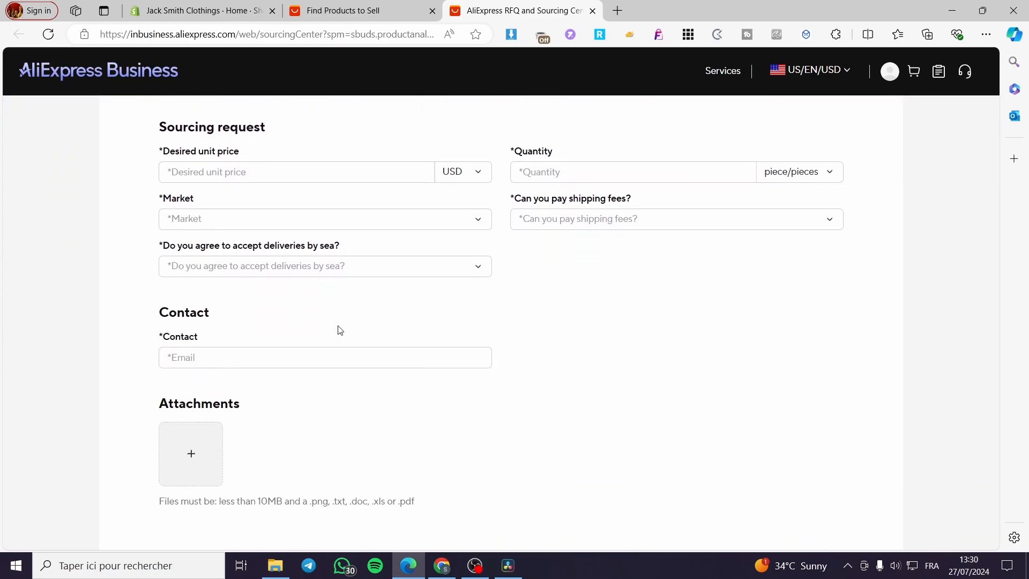
scroll(344, 385, up, 4)
scroll(344, 385, up, 5)
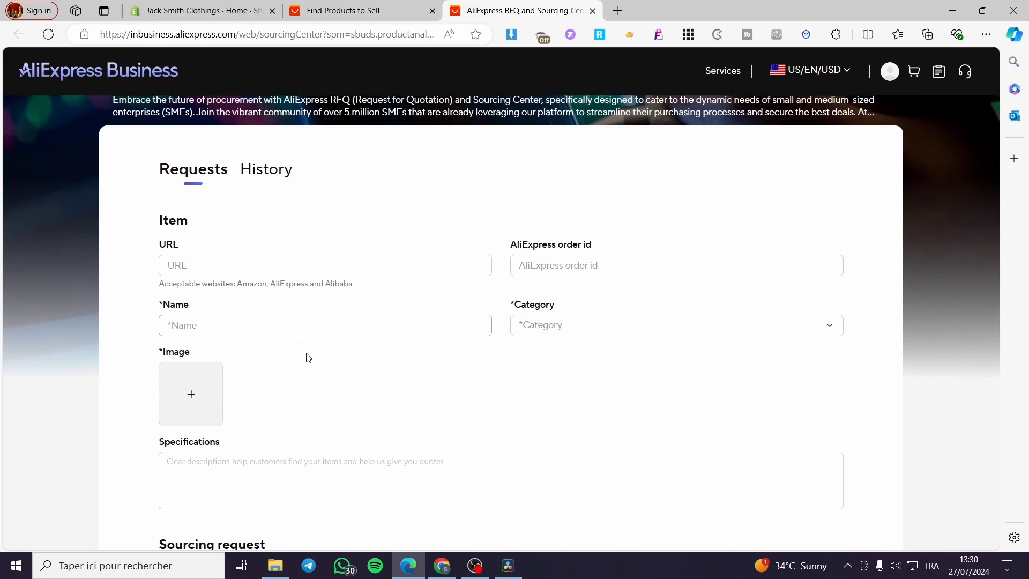
click(592, 12)
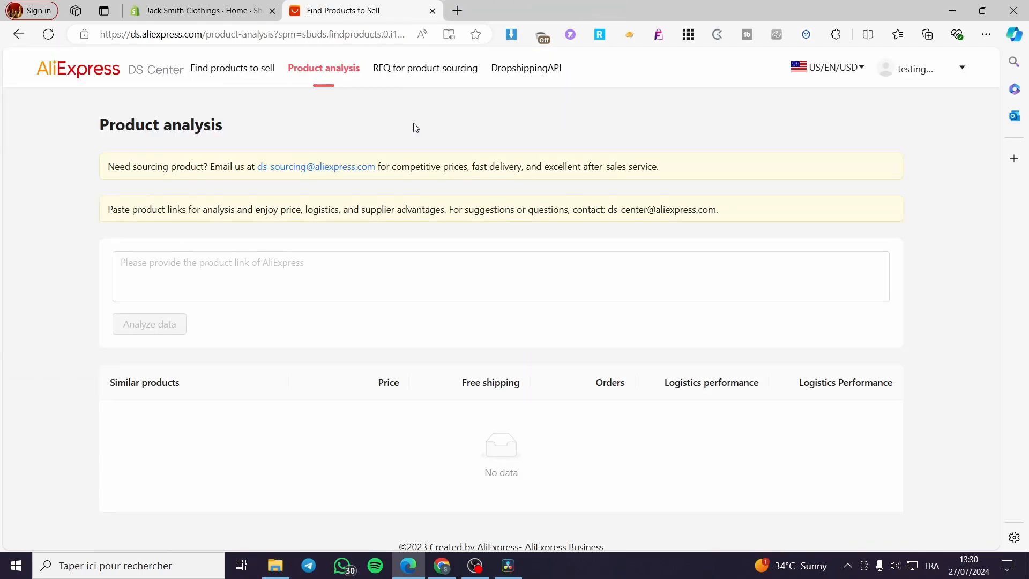
click(542, 78)
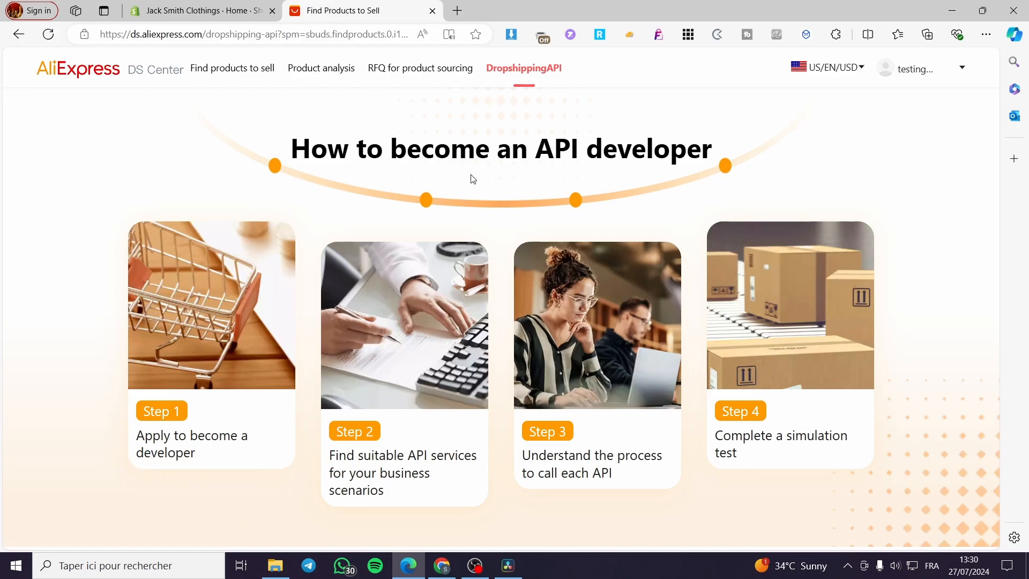
Step: Return to Find products to sell, open the full Winning products list and examine the best sellers
click(197, 71)
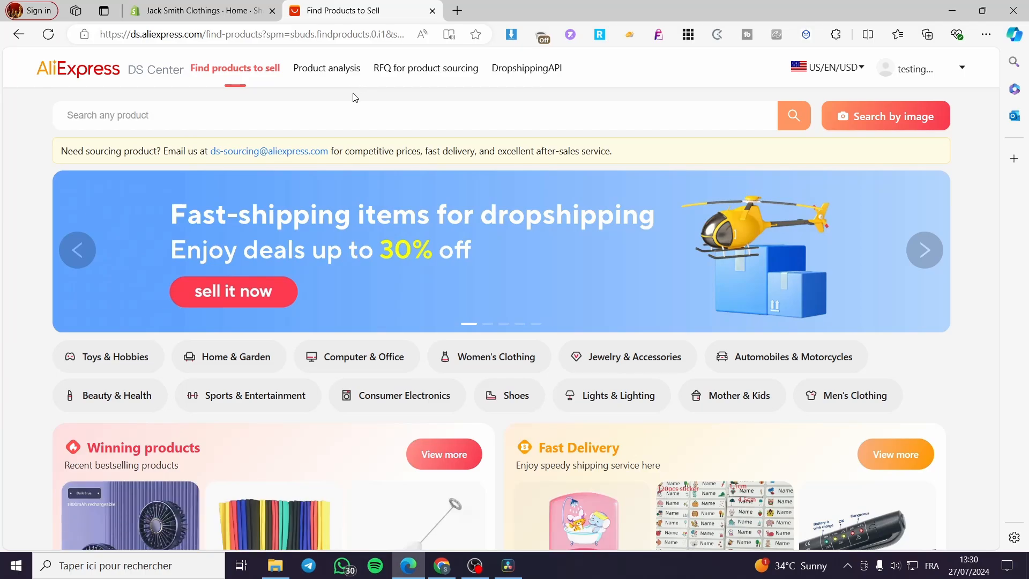
scroll(800, 343, down, 5)
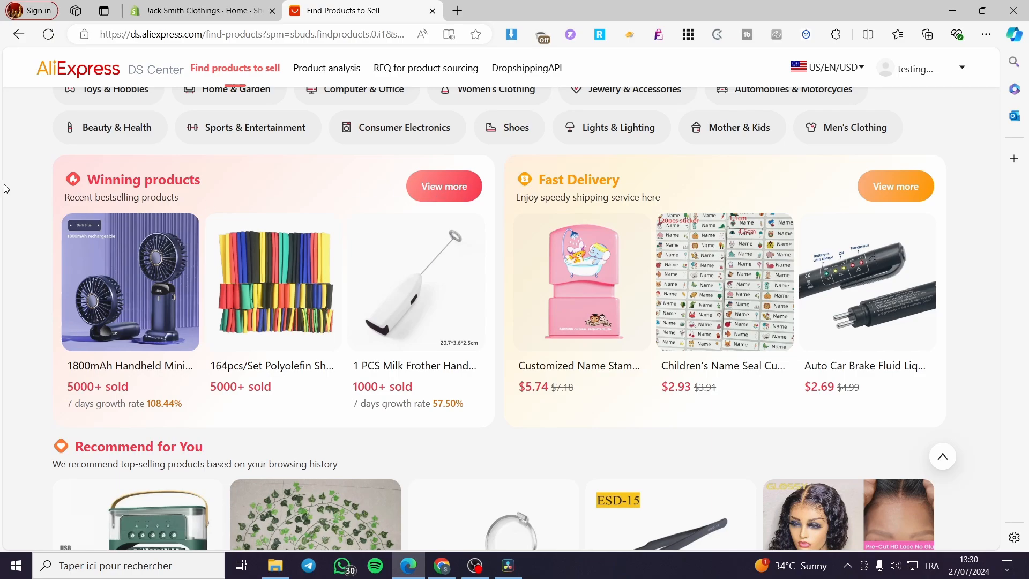
click(475, 192)
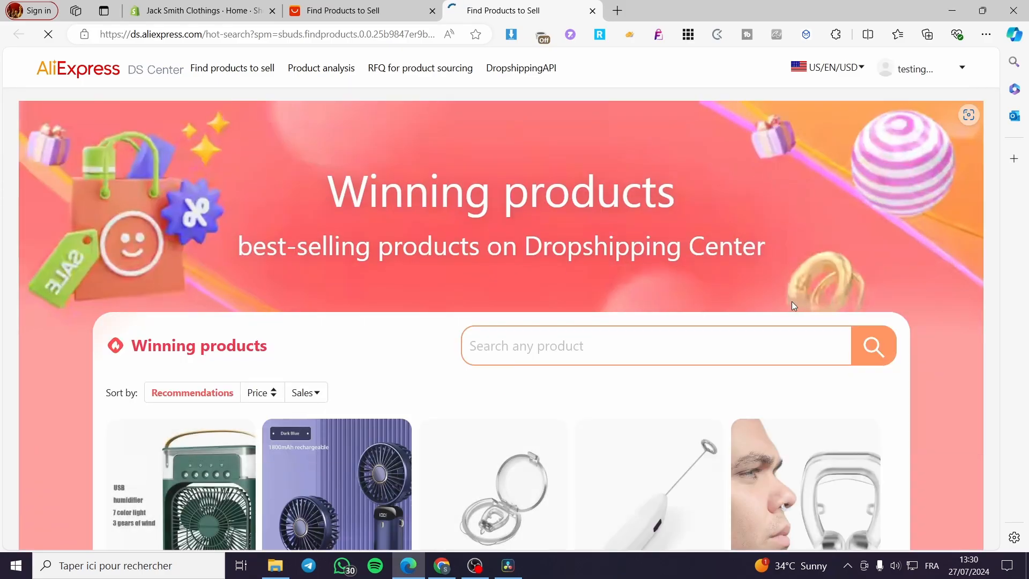
scroll(846, 299, down, 1)
scroll(874, 279, down, 2)
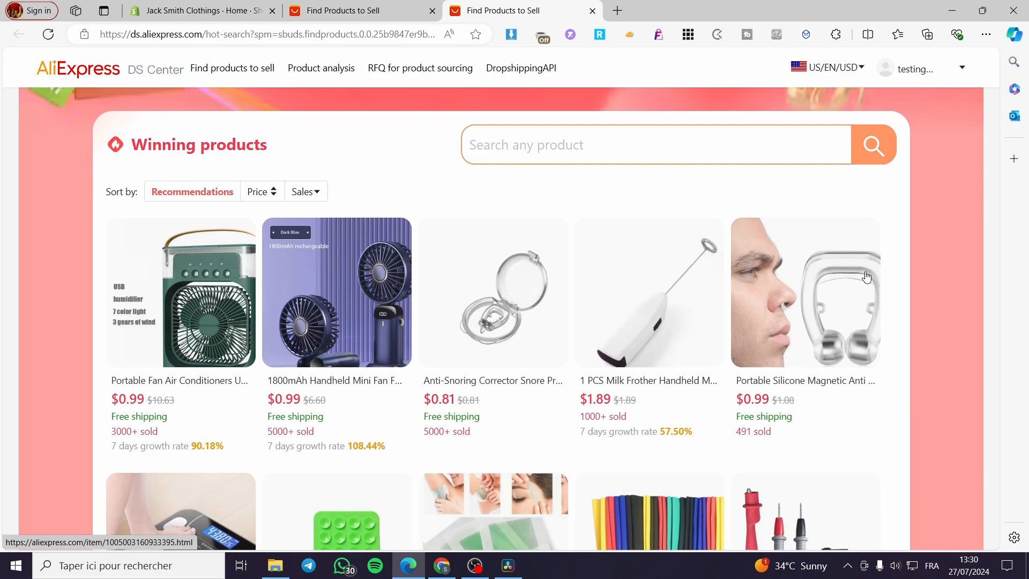
scroll(873, 274, down, 2)
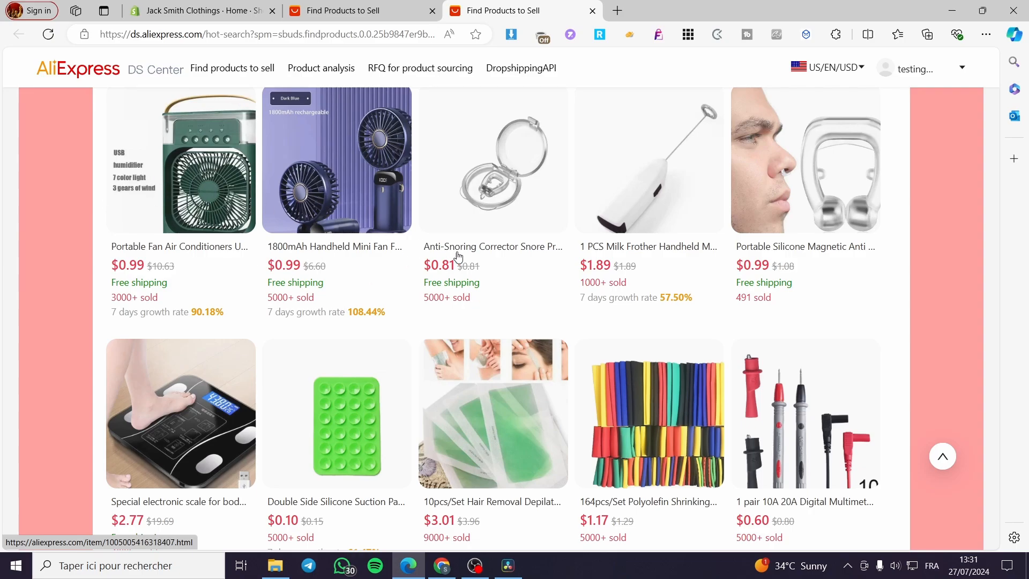
scroll(674, 275, down, 2)
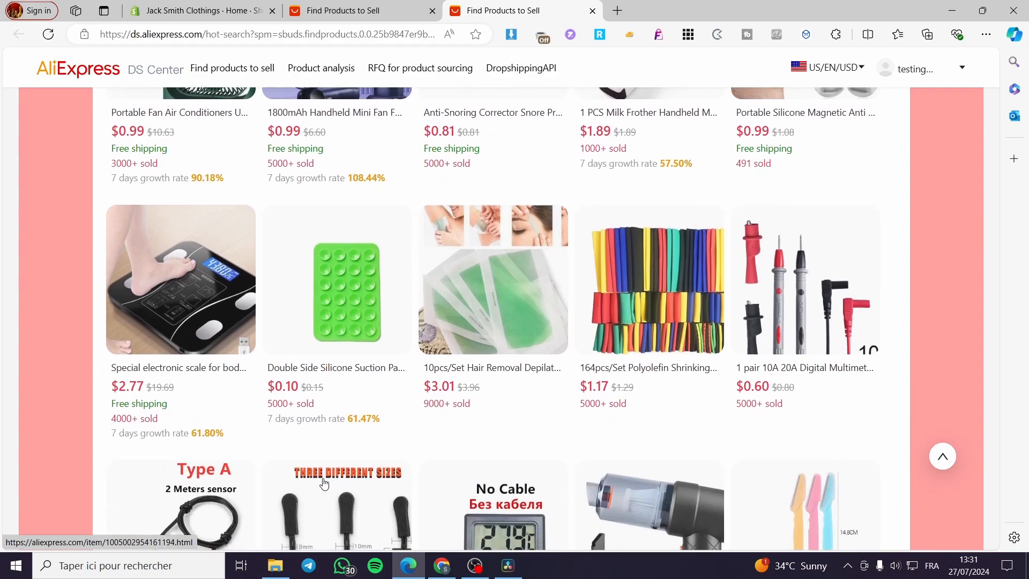
scroll(318, 484, up, 1)
scroll(312, 485, up, 1)
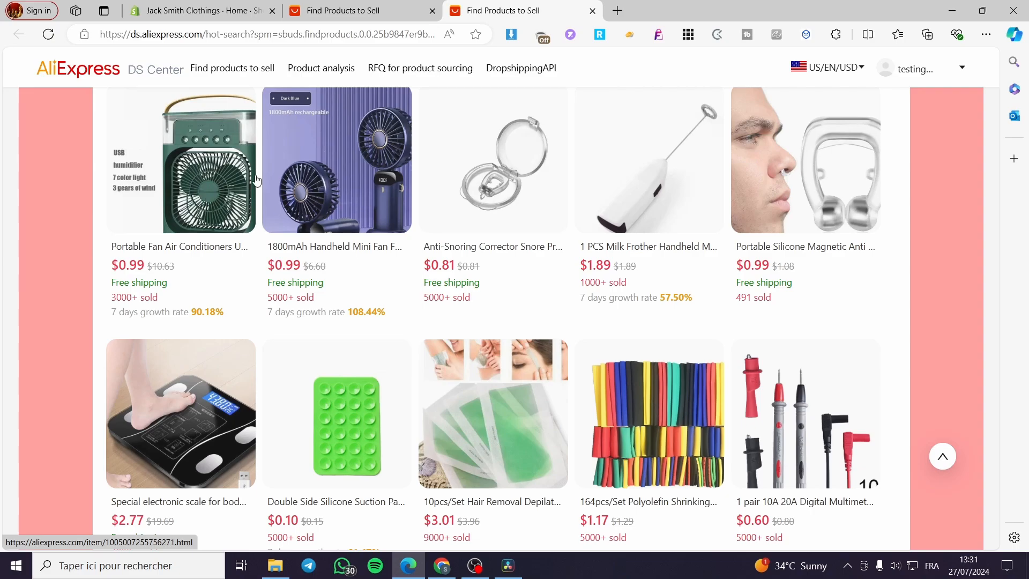
Step: Open the 1800mAh Handheld Mini Fan listing, dismiss the notification request and select the title text "1800mAh Handheld Mini Fan Foldable Portable Neck"
click(356, 201)
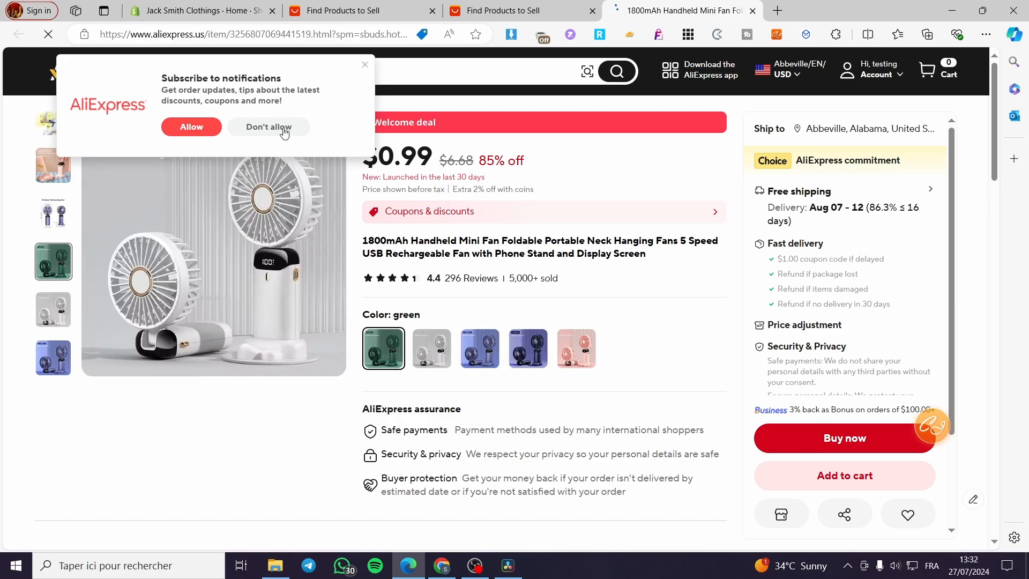
click(365, 65)
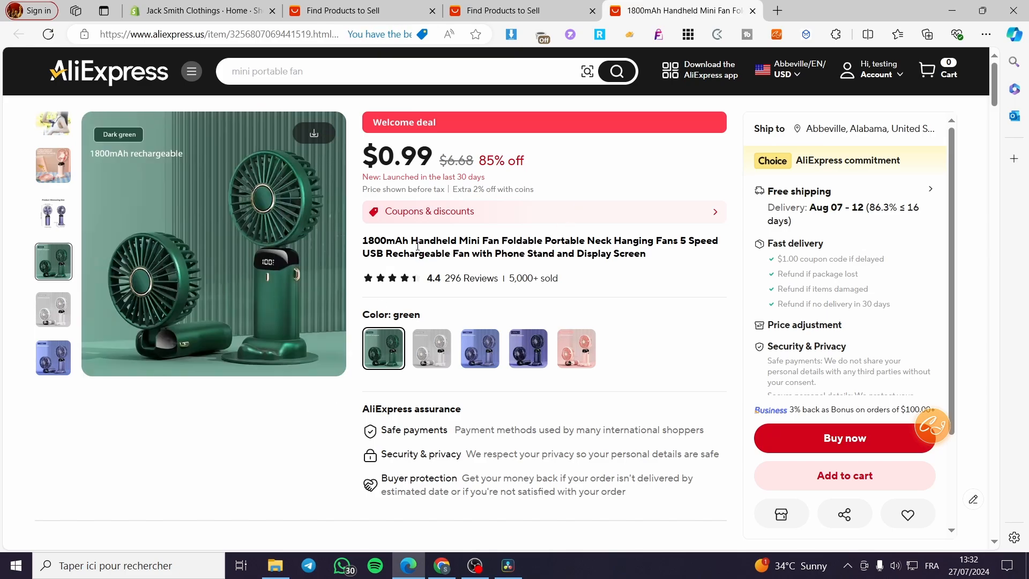
drag(411, 239, 486, 240)
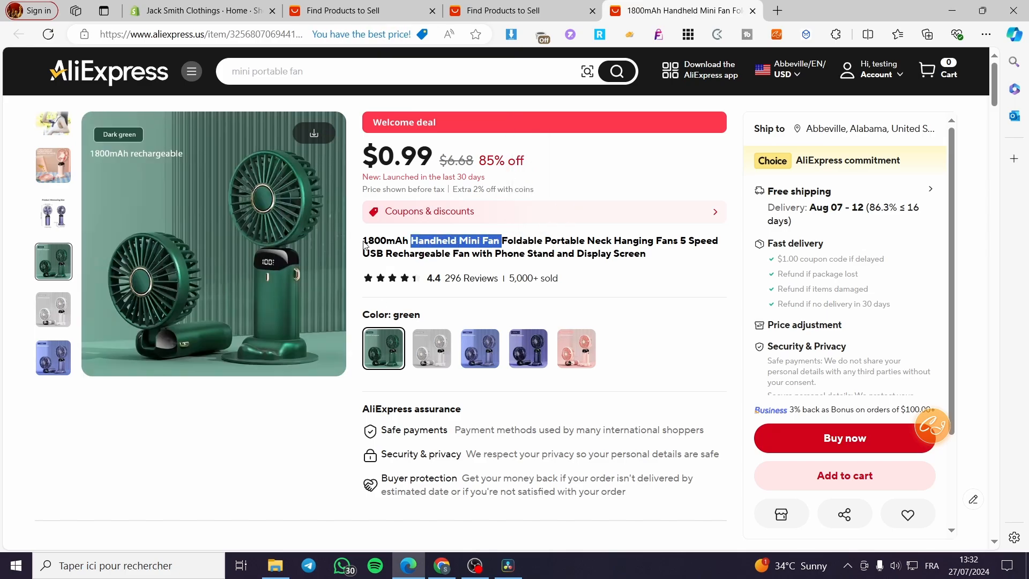
drag(363, 240, 611, 244)
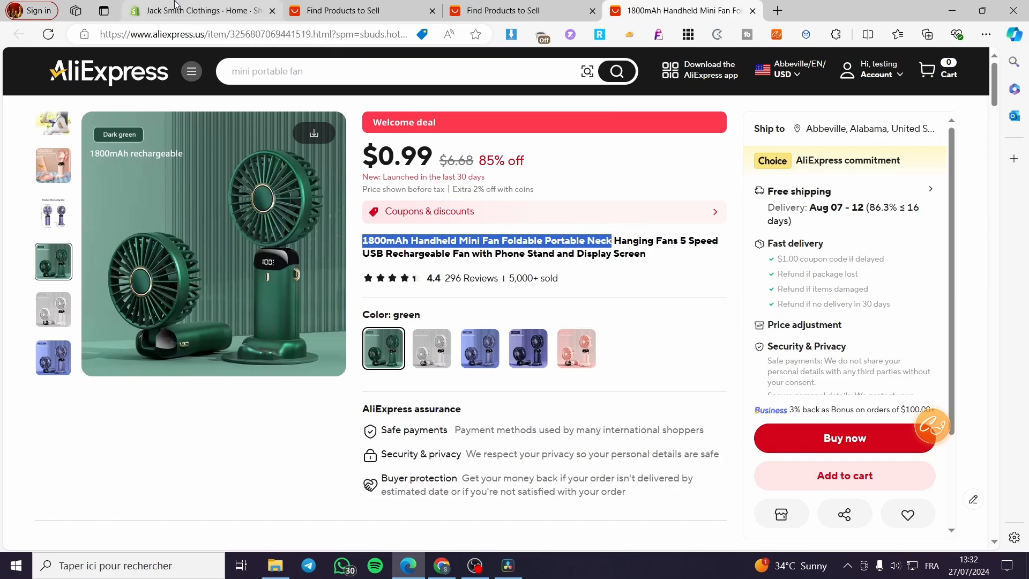
Step: Switch to the Shopify admin, open the store's product list and search the admin for "aliexpress"
click(189, 12)
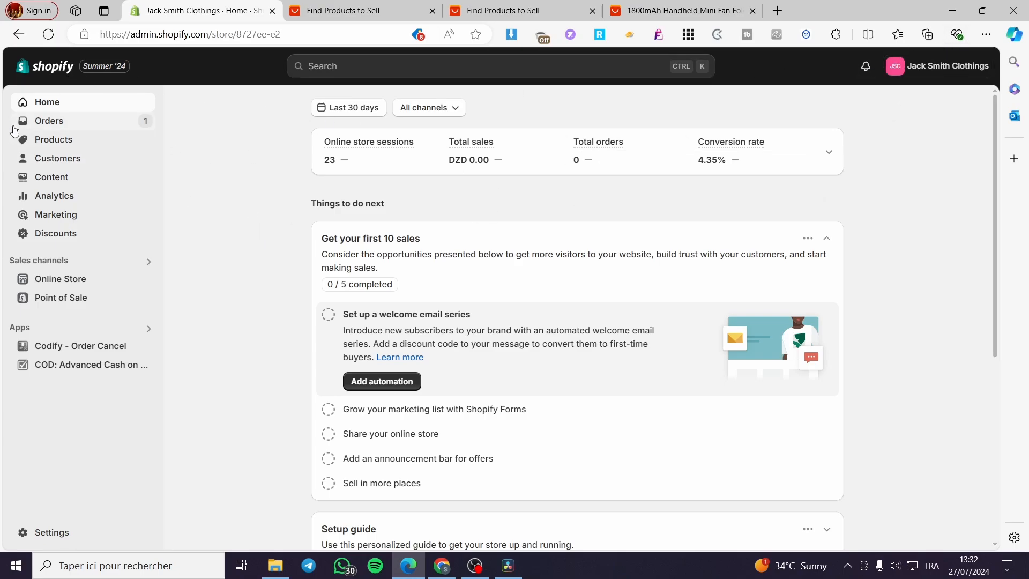
click(40, 141)
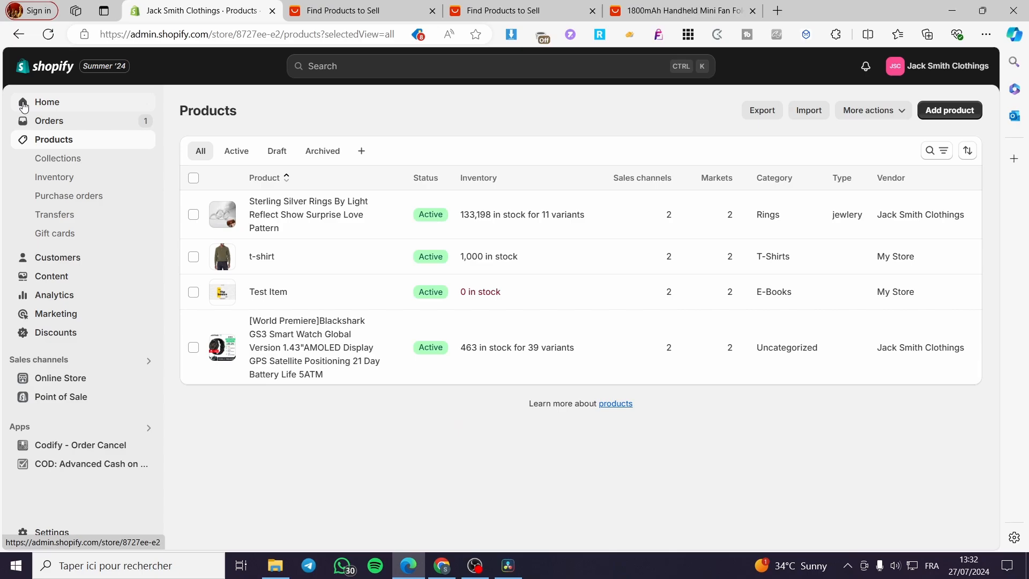
click(332, 70)
text(a)
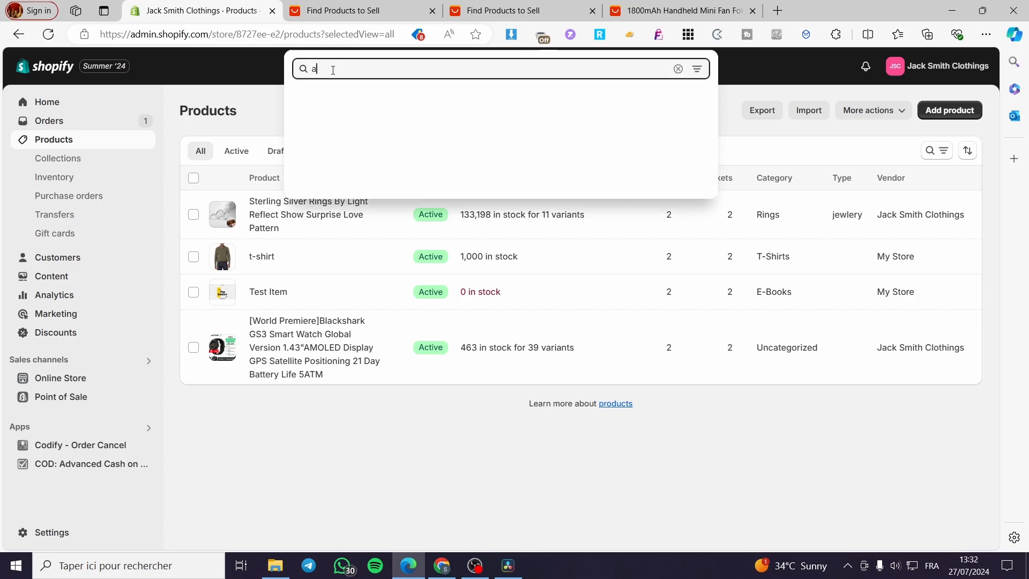
text(liexpre)
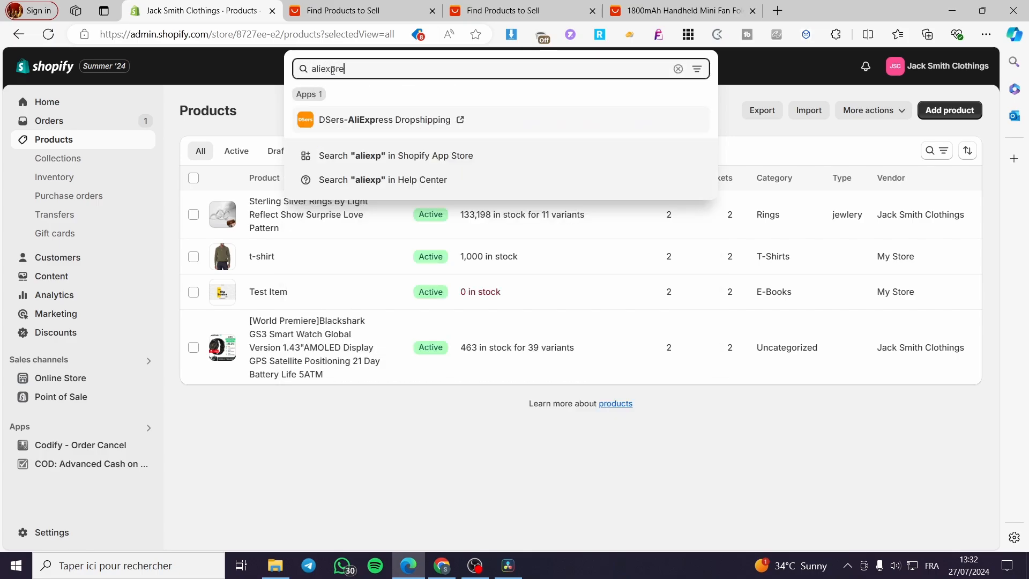
text(ss)
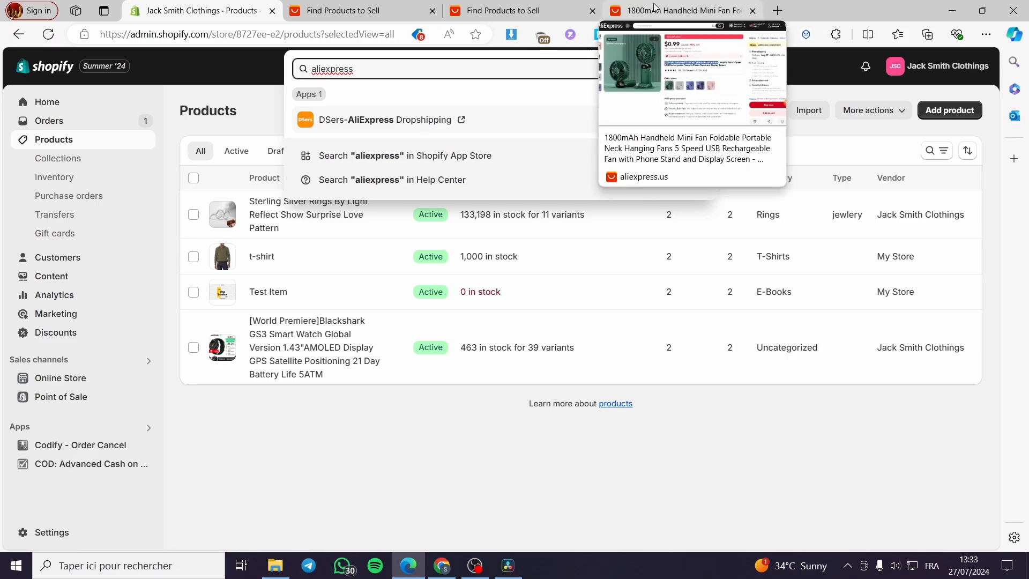
click(641, 473)
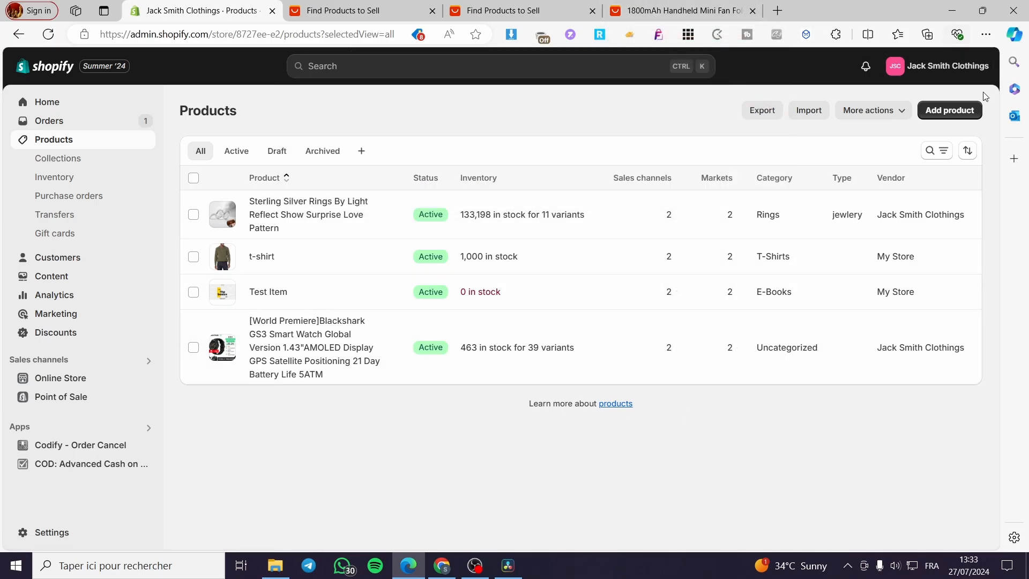
Step: Start a new Shopify product and copy "1800mAh Handheld Mini Fan Foldable Portable Neck" from the AliExpress listing into its title
click(955, 111)
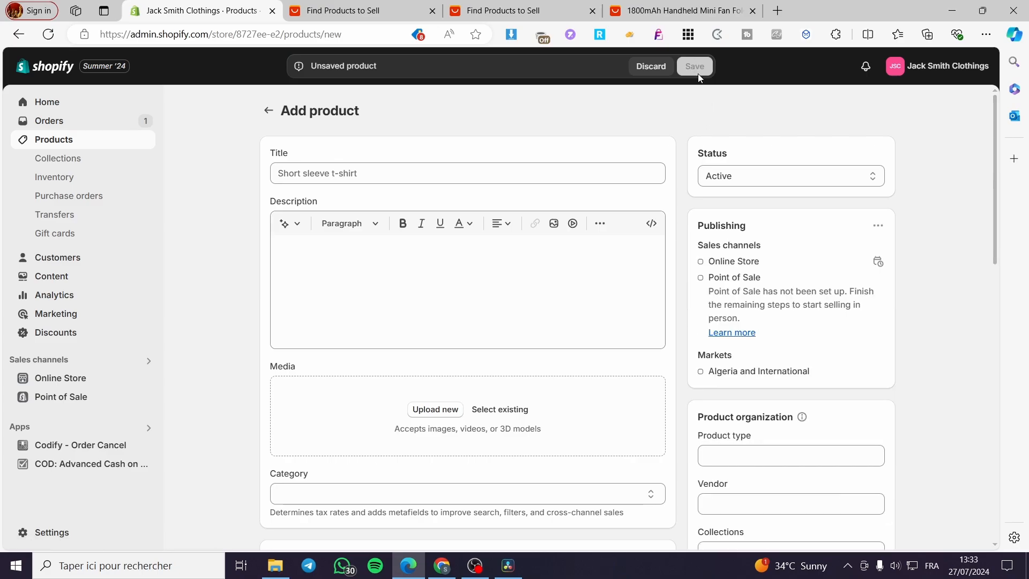
click(676, 6)
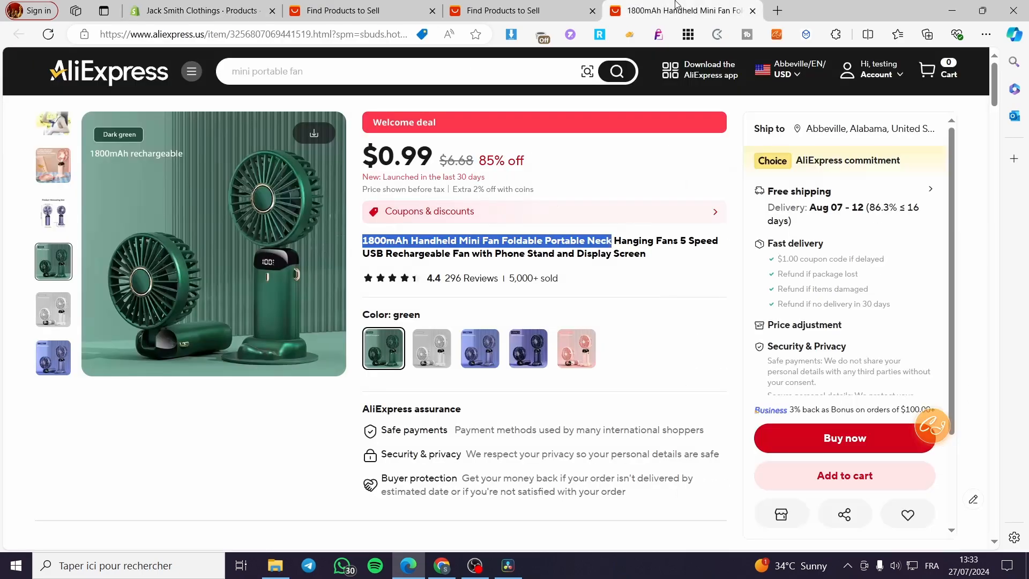
right_click(509, 244)
click(515, 256)
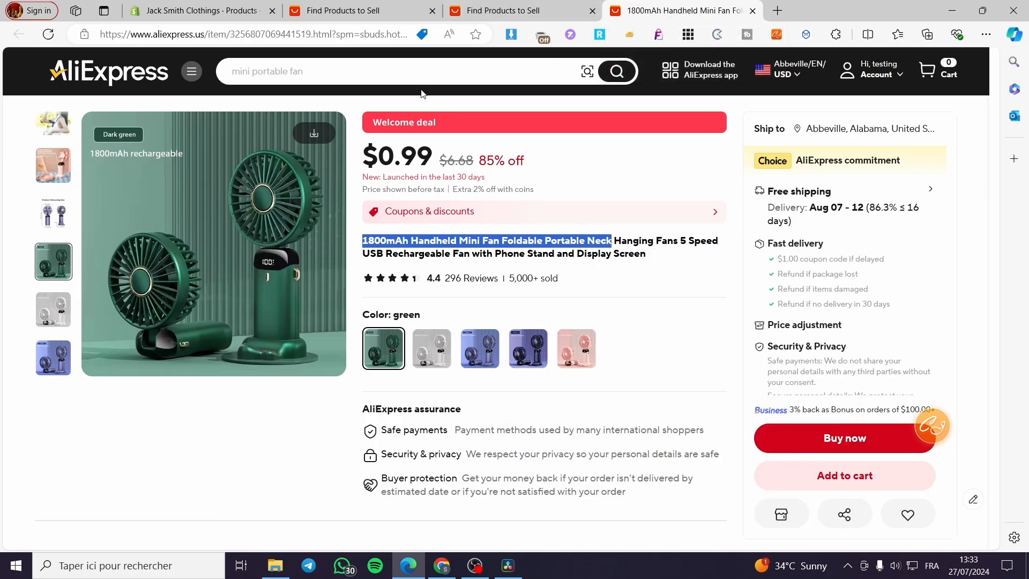
click(206, 9)
right_click(352, 174)
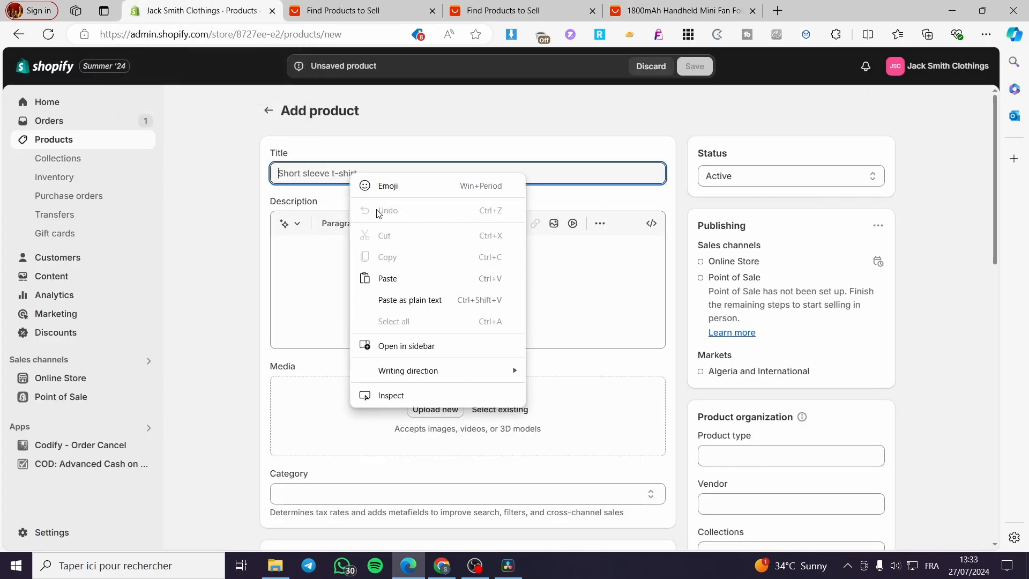
click(404, 278)
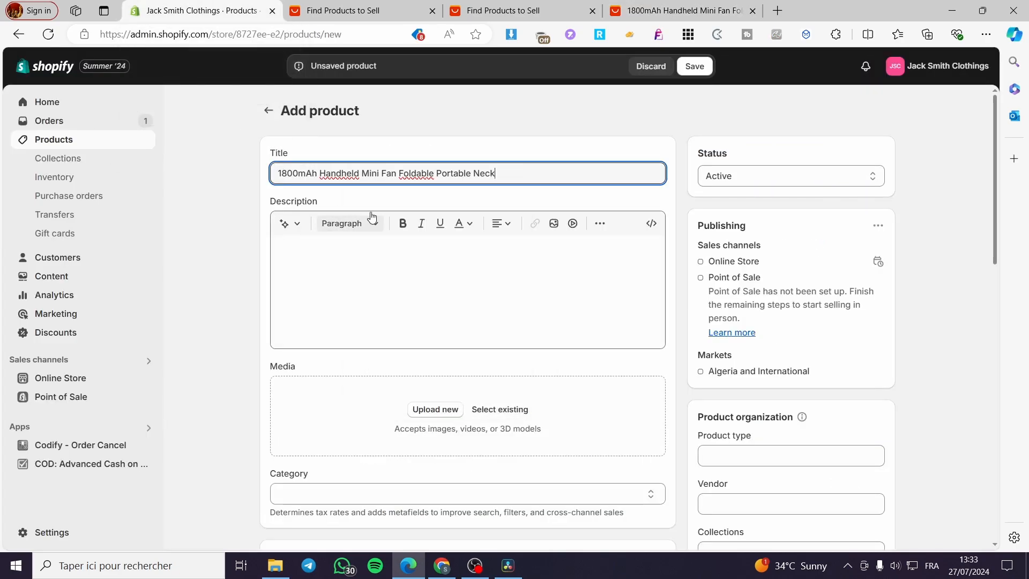
Step: Upload the downloaded fan images 1 to 6 from the Downloads folder to the product's media
click(648, 10)
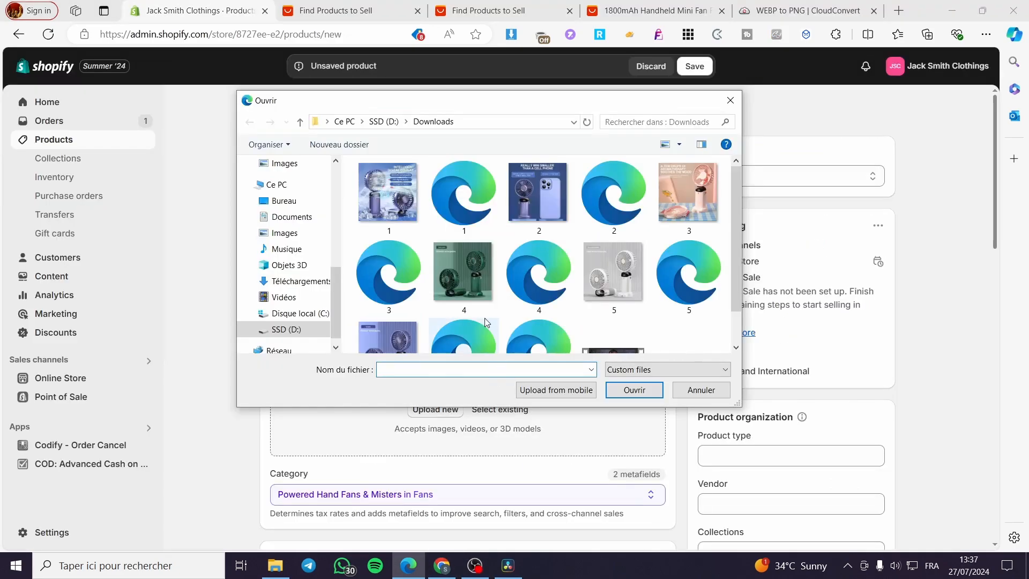
click(417, 194)
shift+click(538, 194)
key(shift+Right)
key(shift+Right)
key(shift+Right)
key(shift+Right)
key(shift+Right)
key(shift+Right)
key(shift+Right)
key(shift+Right)
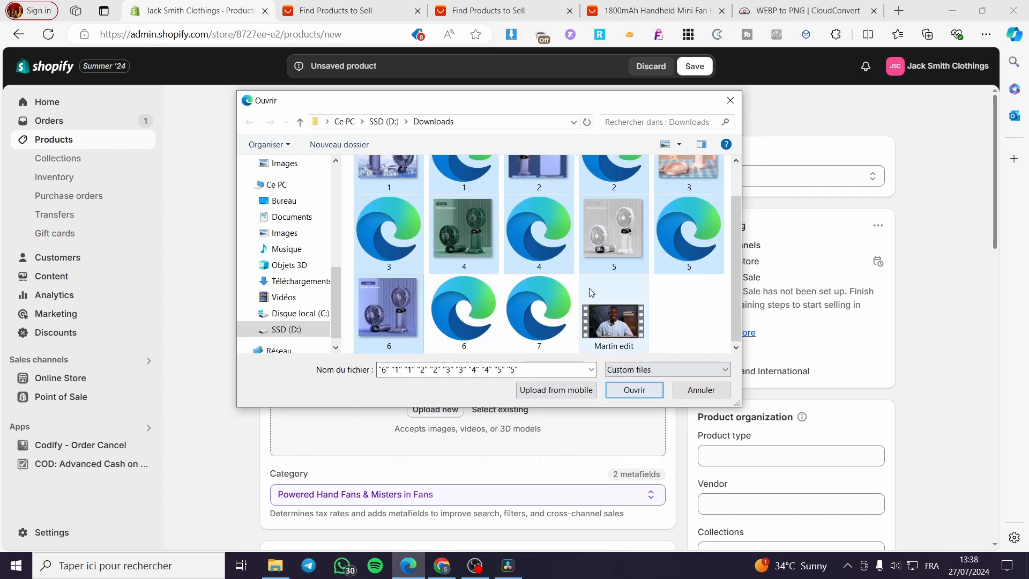
click(632, 391)
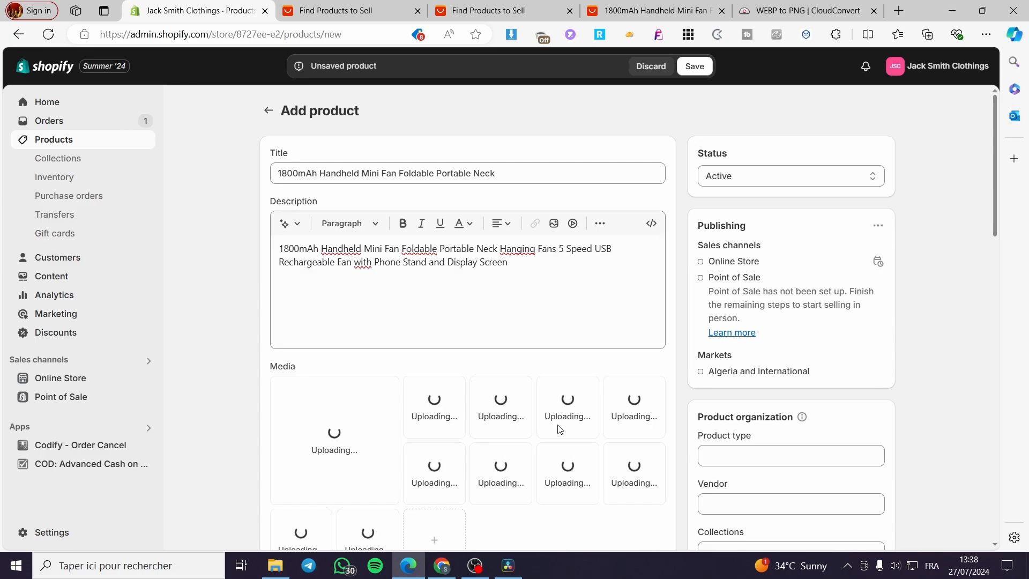
Step: Check the fan's price on its AliExpress listing and set the product's price to 25.99 and compare-at price to 49.99
scroll(556, 427, down, 3)
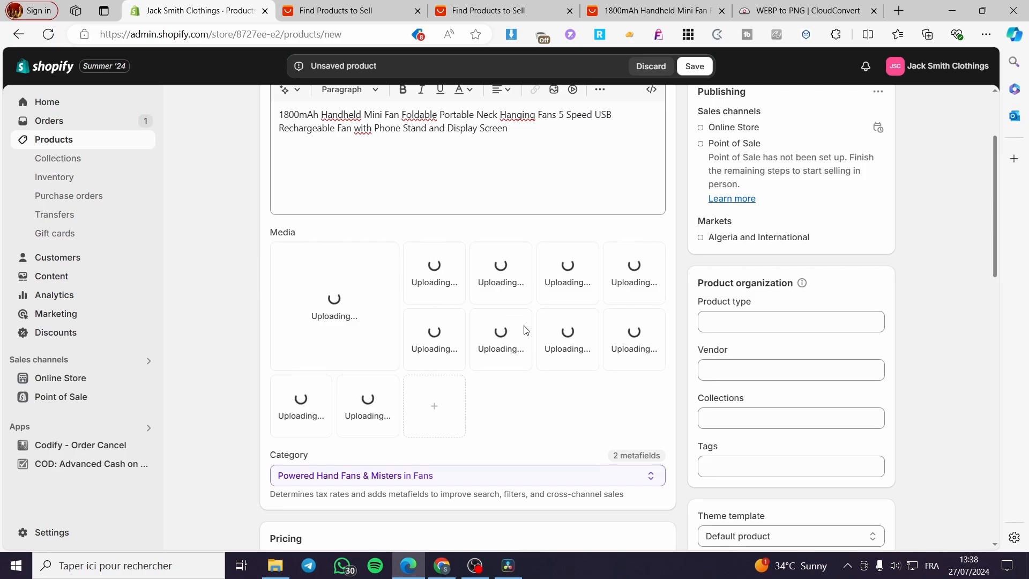
scroll(341, 241, down, 6)
scroll(341, 241, up, 4)
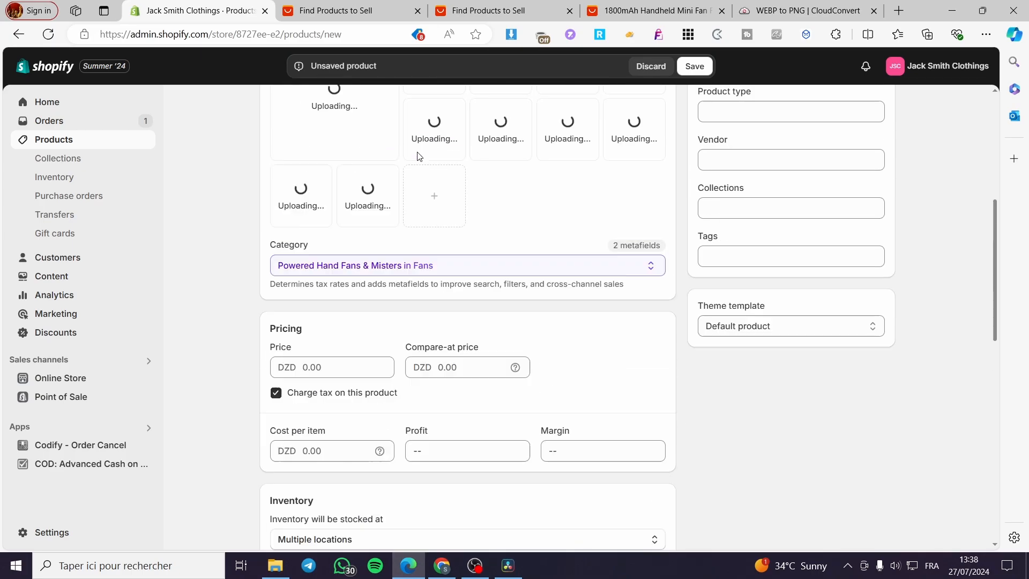
scroll(368, 418, down, 3)
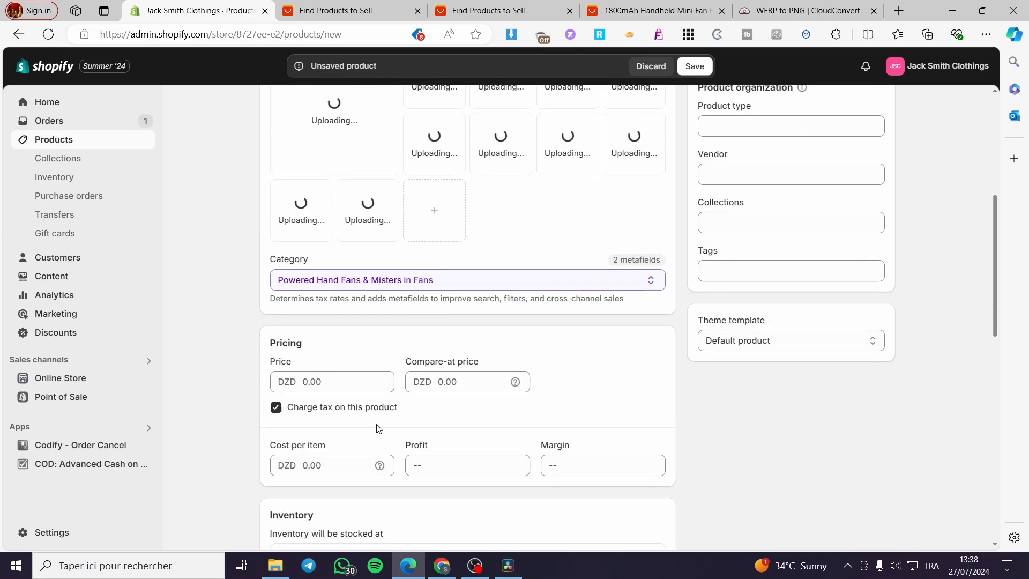
click(310, 309)
click(621, 10)
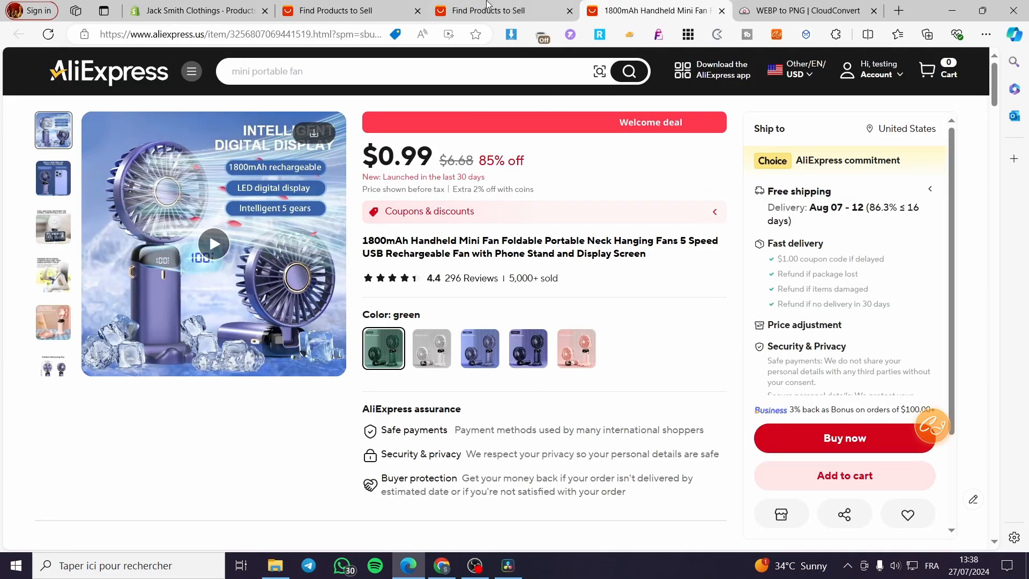
click(193, 10)
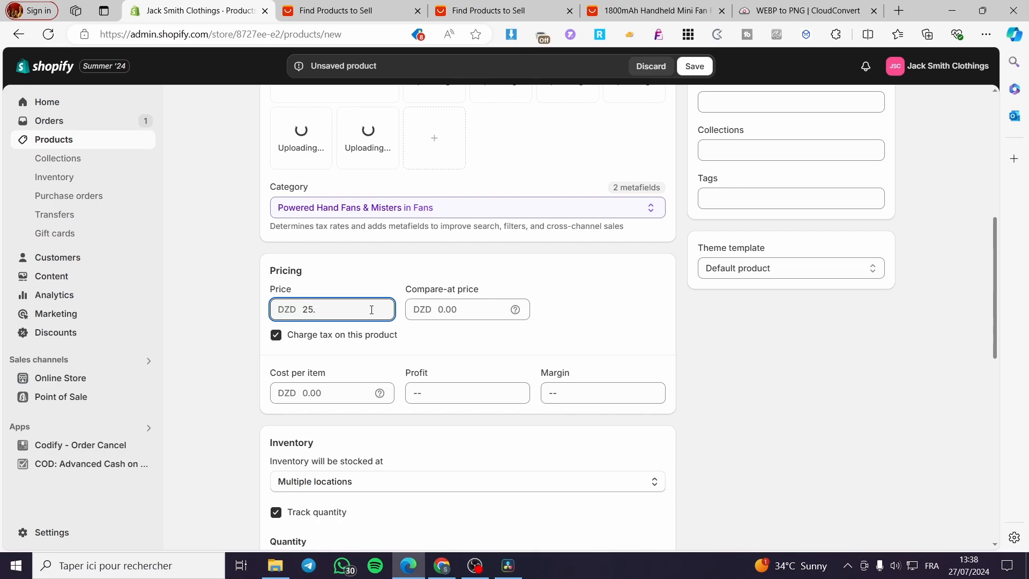
click(440, 308)
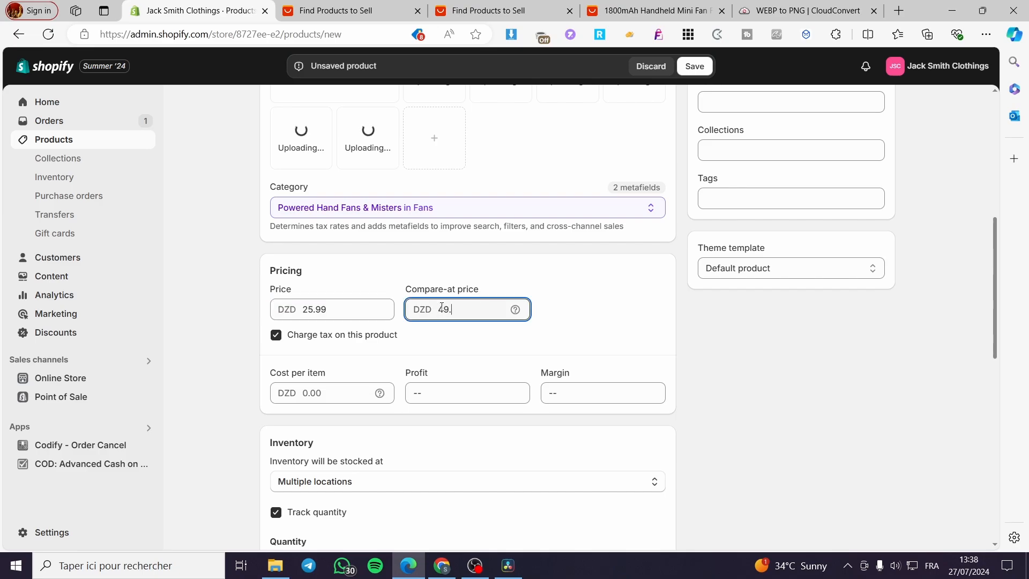
click(559, 300)
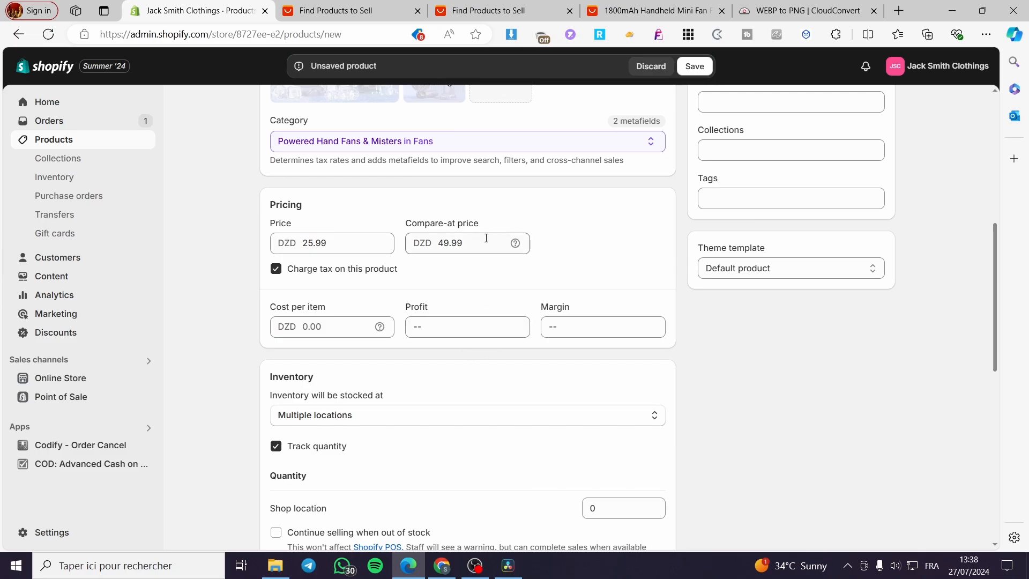
Step: Set the Shop location quantity to 99999 and allow the product to continue selling when out of stock
scroll(483, 289, up, 1)
scroll(487, 352, up, 2)
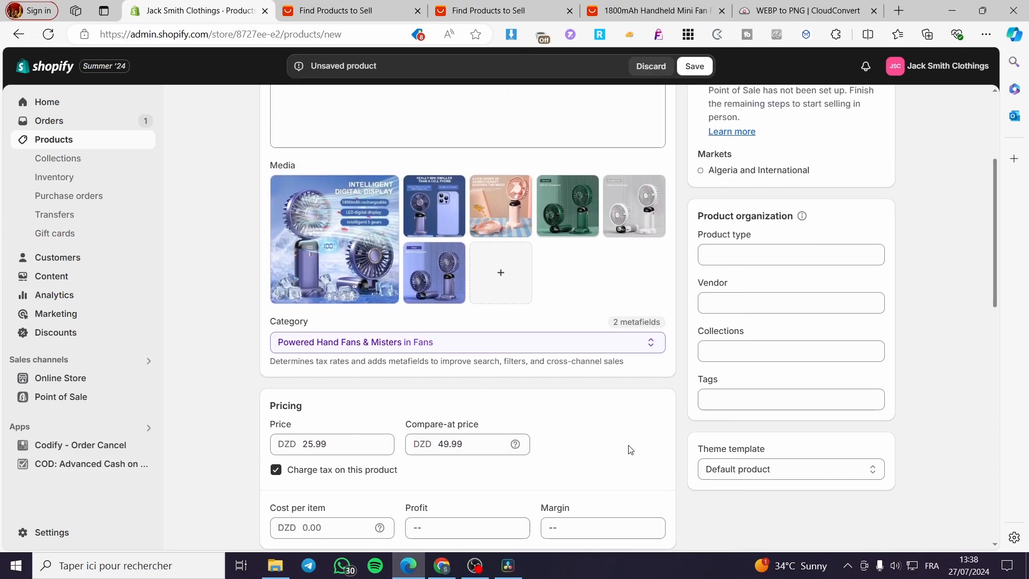
scroll(650, 361, down, 4)
scroll(480, 279, up, 5)
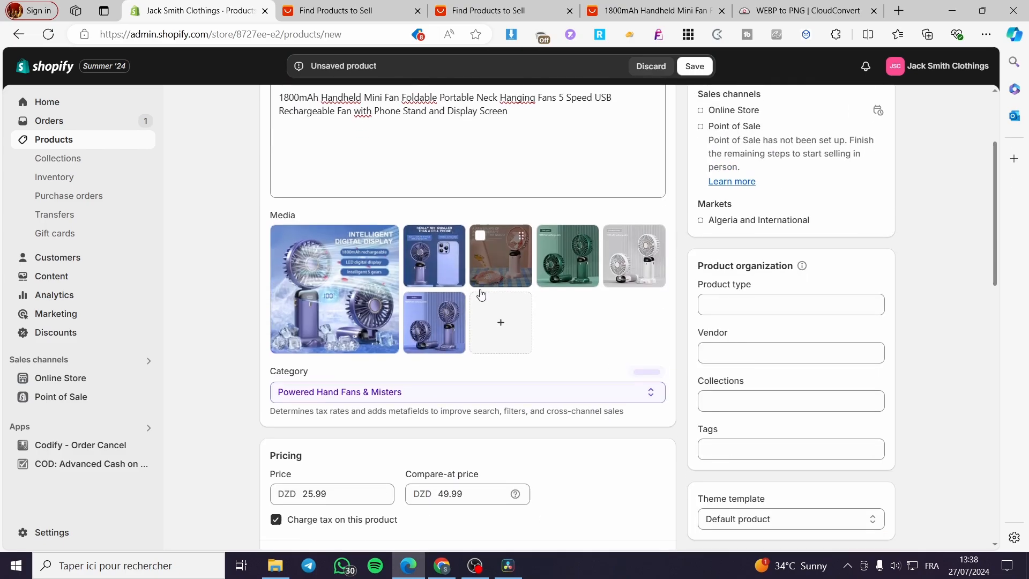
scroll(325, 300, down, 6)
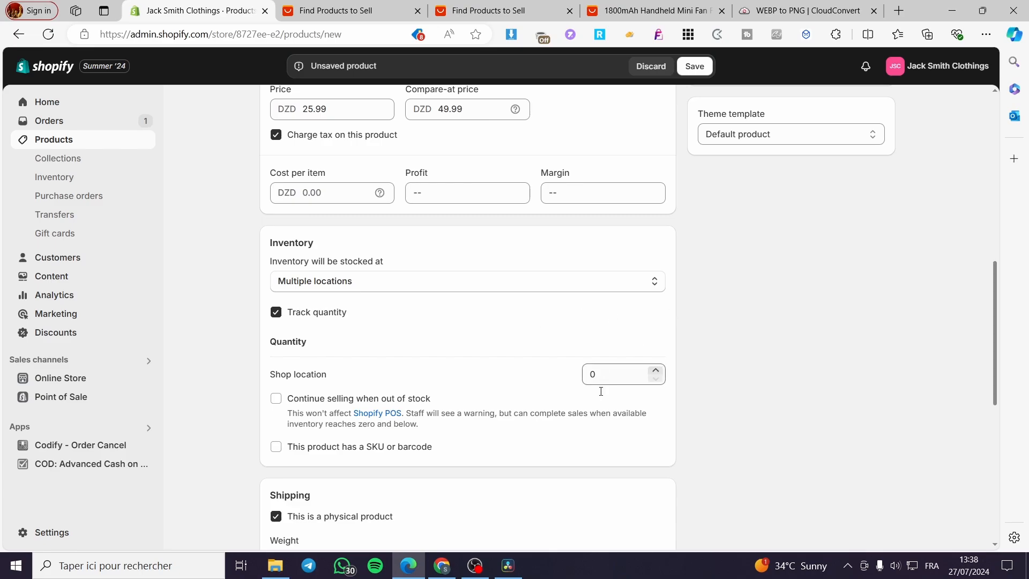
click(612, 378)
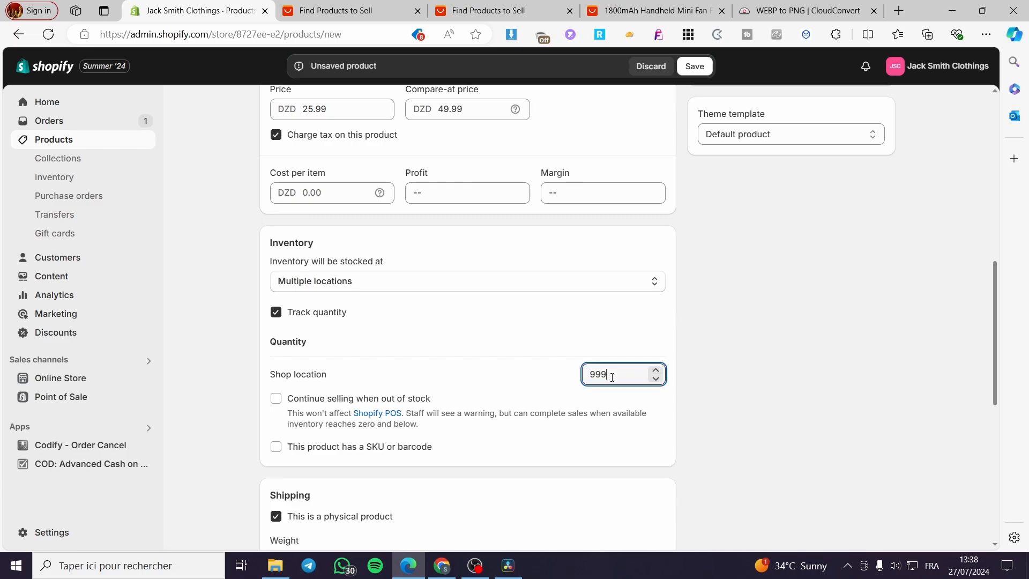
click(690, 365)
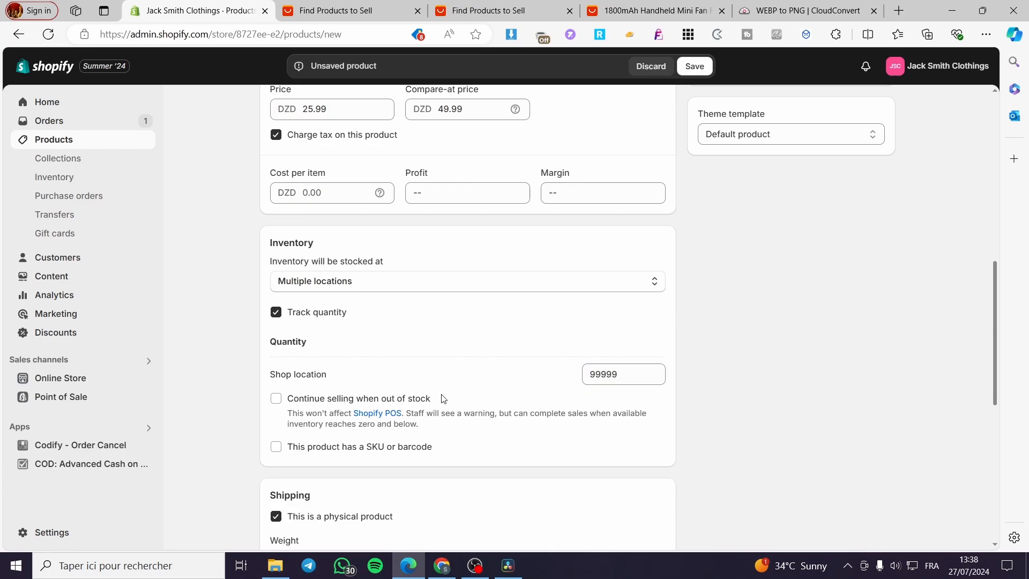
click(276, 399)
click(332, 321)
click(334, 317)
Step: Set the product's shipping weight to 0.2 kg
scroll(459, 379, down, 3)
click(341, 363)
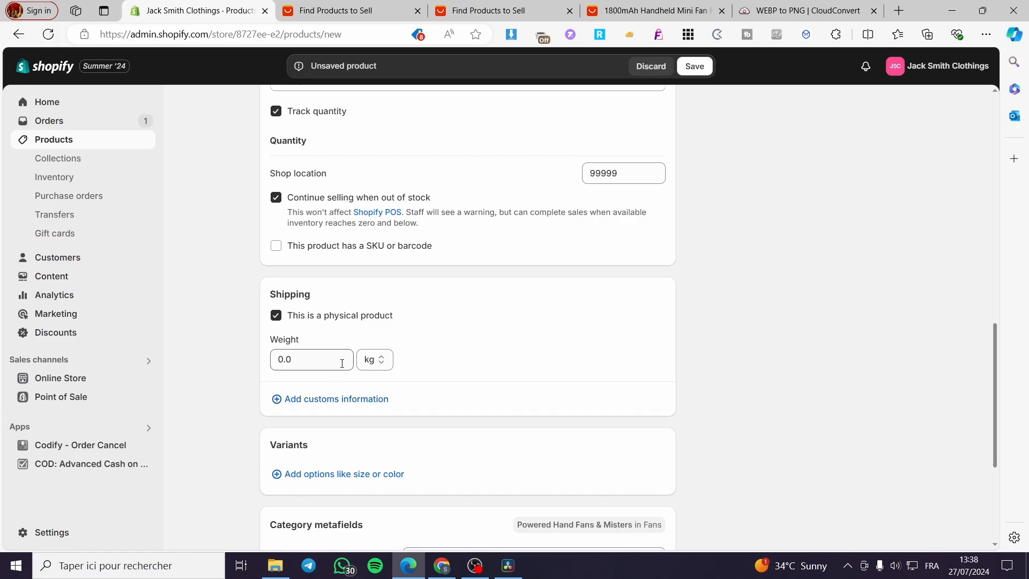
text(0)
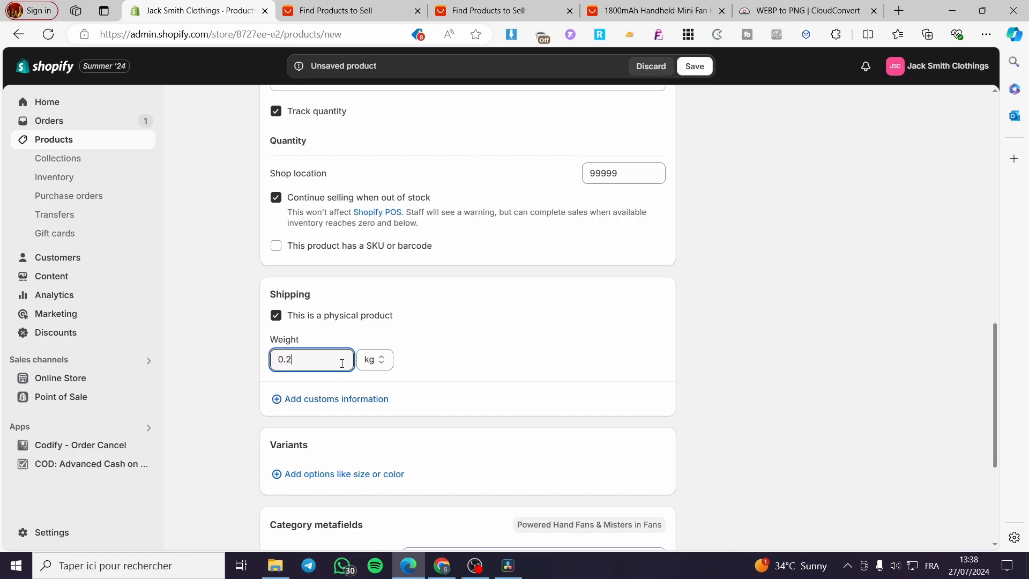
text(.2)
click(745, 346)
Step: Review the whole product form, including the options offered for variants, the category metafields and the search engine listing
scroll(514, 375, down, 2)
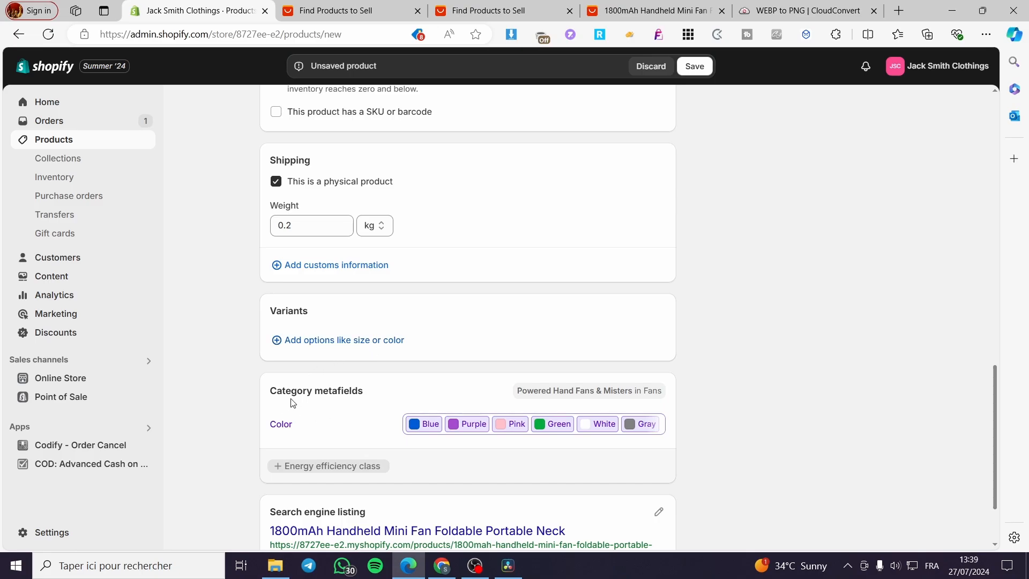
scroll(429, 401, up, 12)
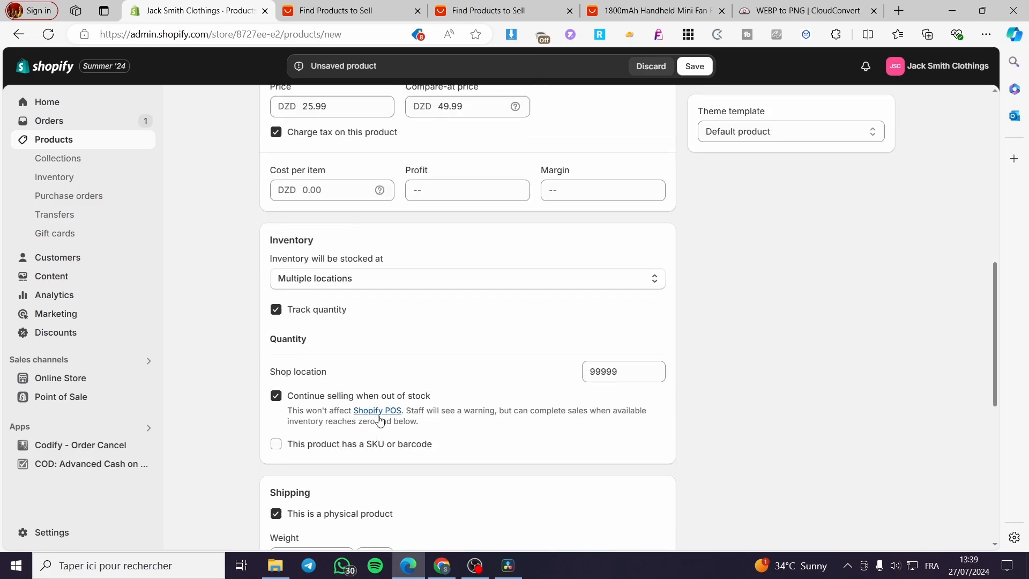
scroll(534, 464, down, 4)
scroll(534, 464, down, 7)
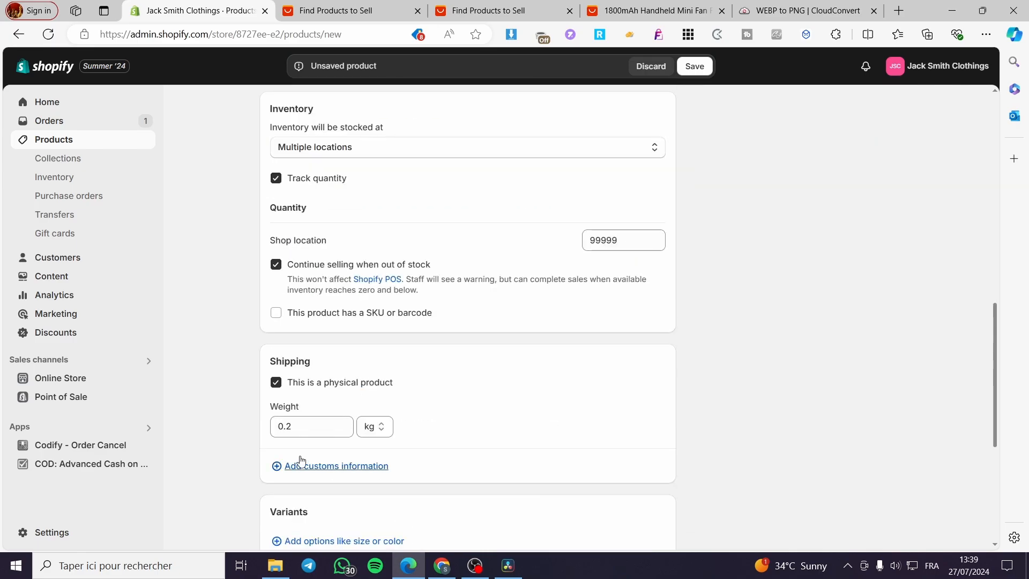
scroll(299, 460, up, 4)
scroll(308, 421, down, 7)
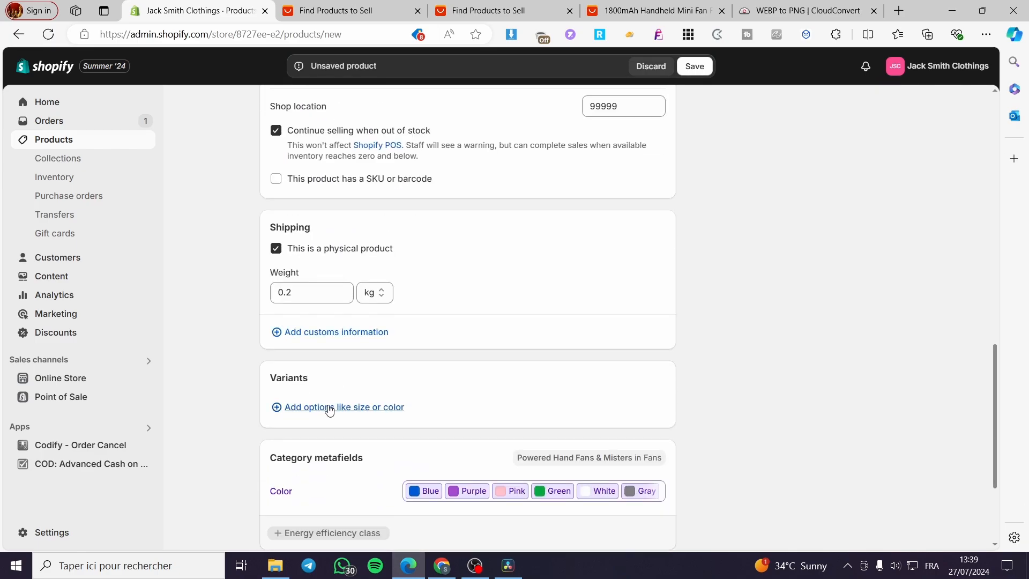
click(329, 410)
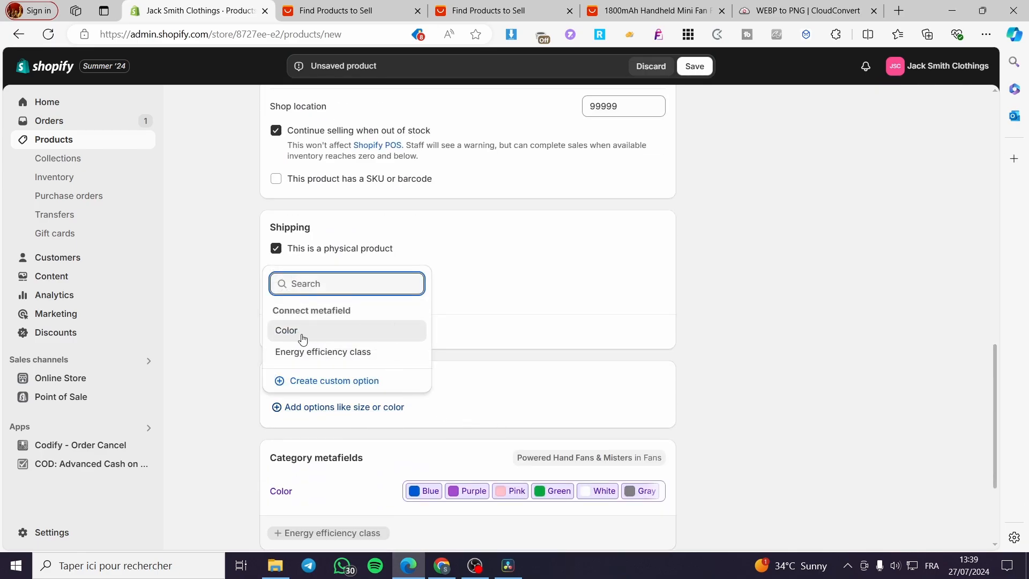
click(696, 383)
scroll(686, 383, down, 3)
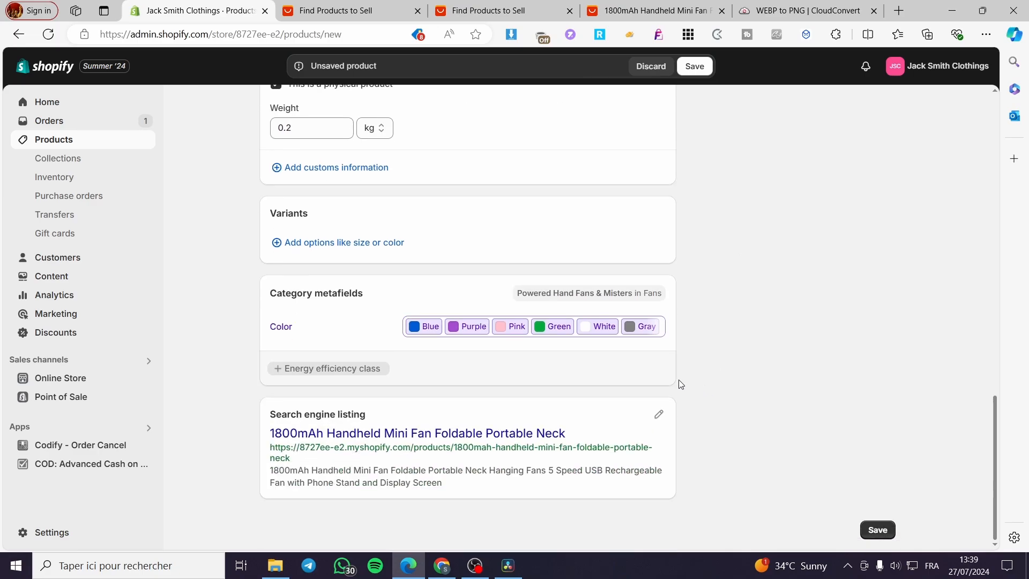
scroll(484, 356, up, 15)
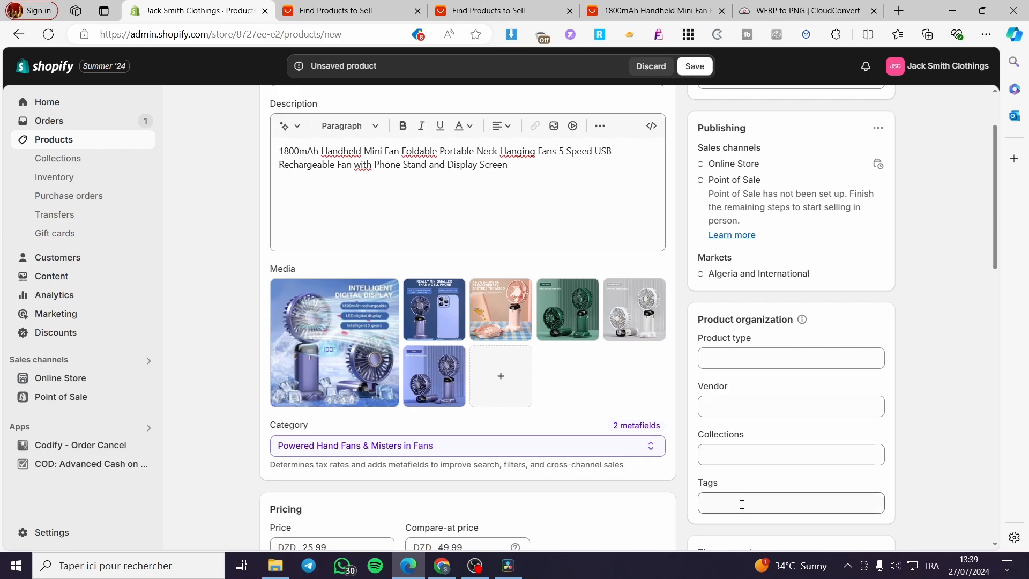
Step: Save the new product and examine its page on the online store with the Dropship bar collapsed
scroll(738, 493, up, 2)
click(694, 66)
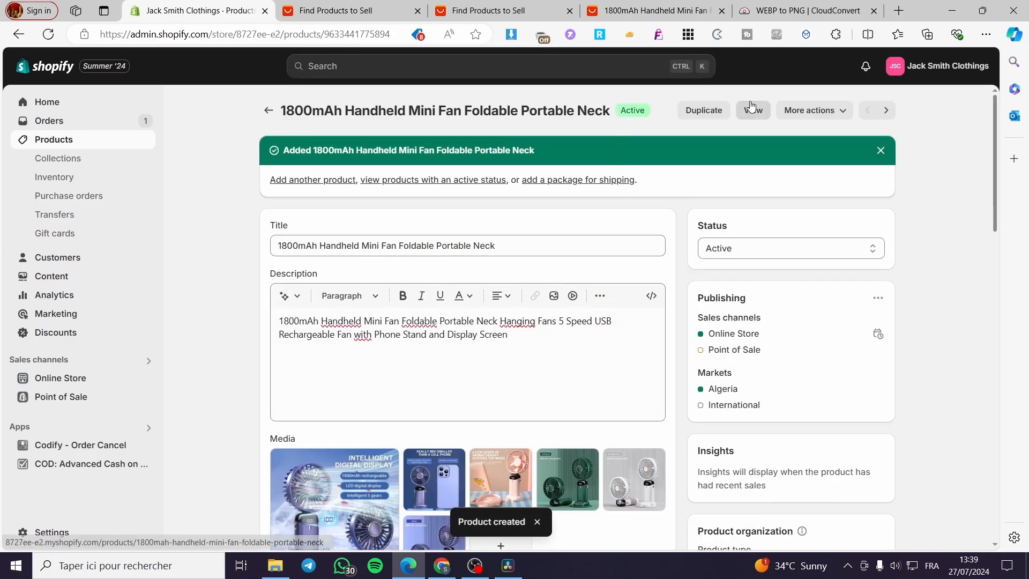
click(750, 110)
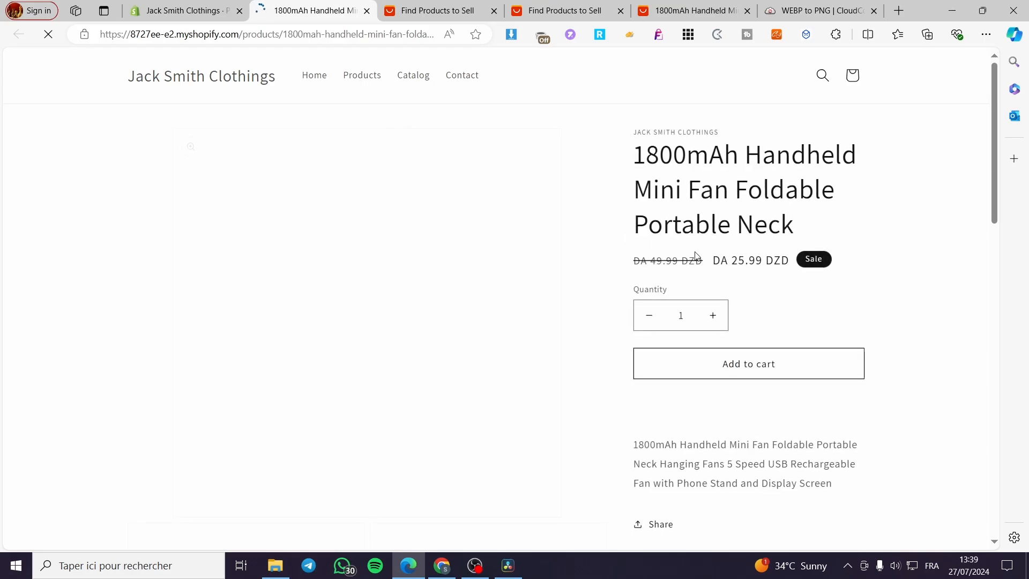
scroll(242, 476, down, 10)
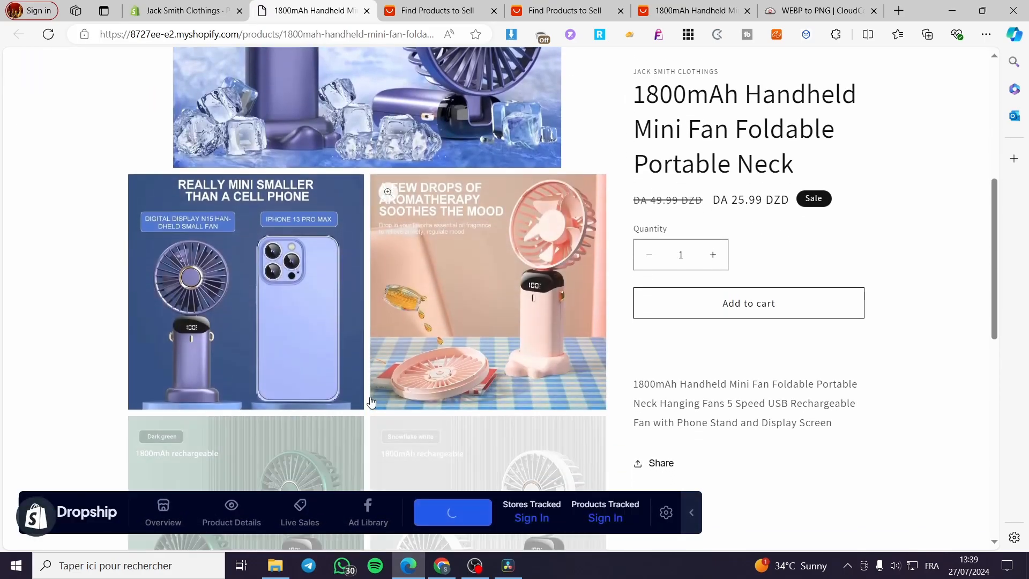
click(694, 530)
scroll(709, 510, down, 7)
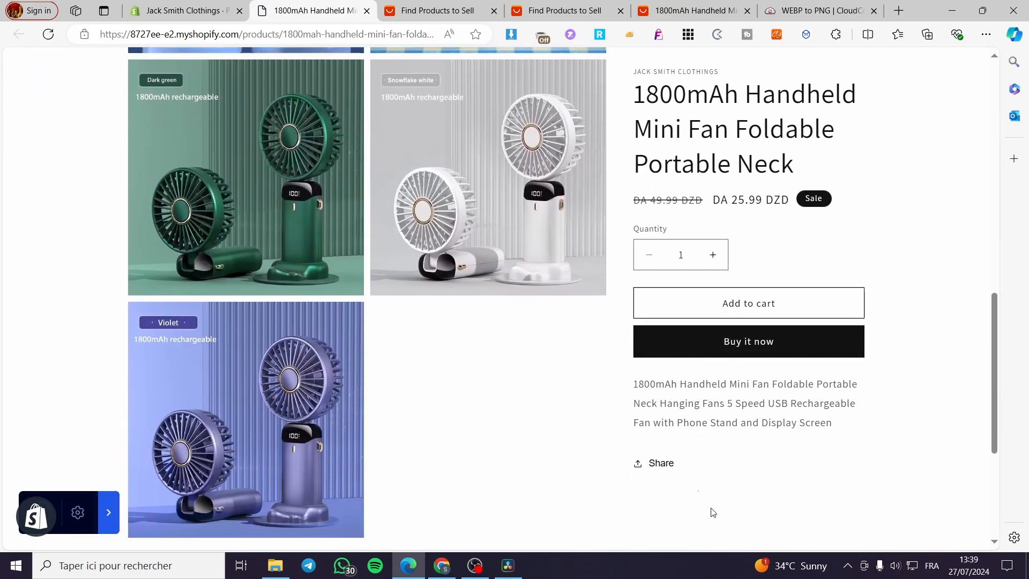
scroll(705, 508, up, 7)
scroll(700, 507, up, 8)
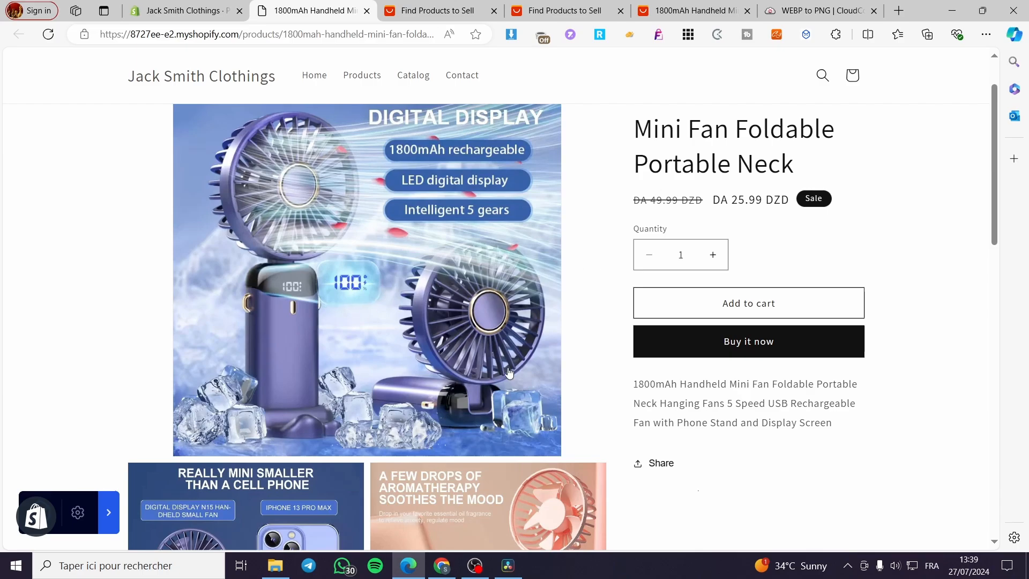
Step: Return to the Shopify admin, search for "dsers" and open the DSers app
click(190, 10)
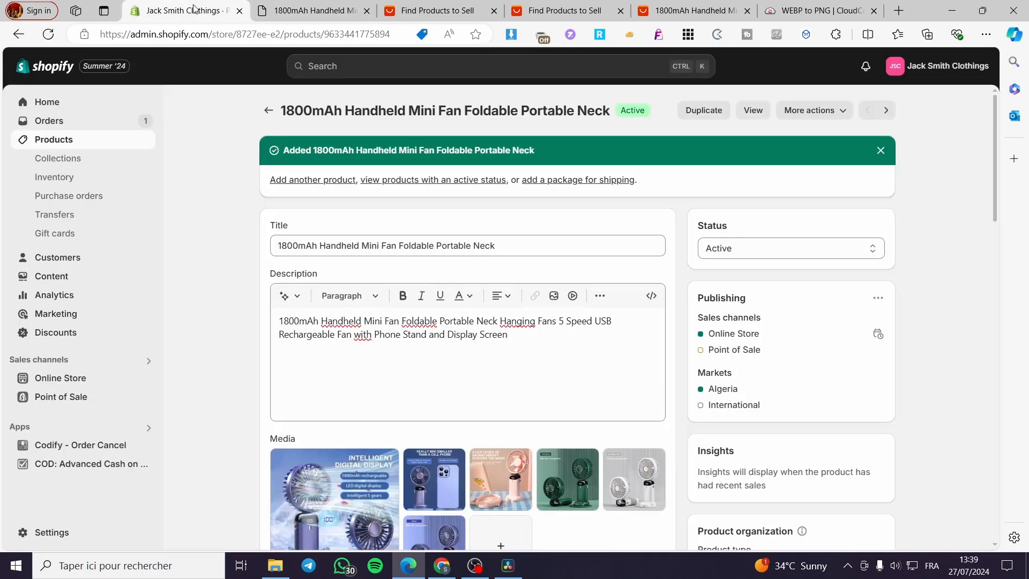
click(381, 75)
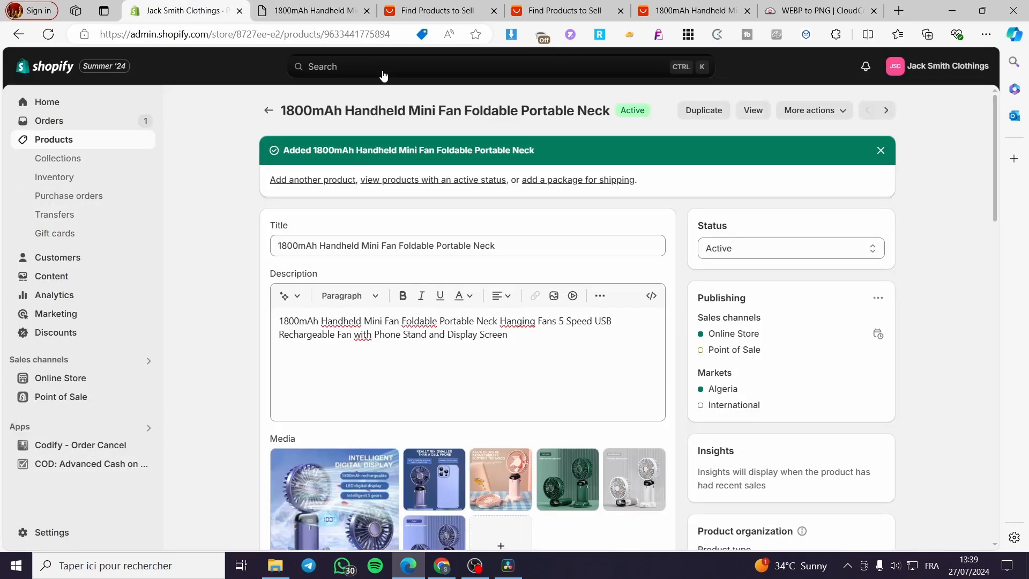
click(358, 157)
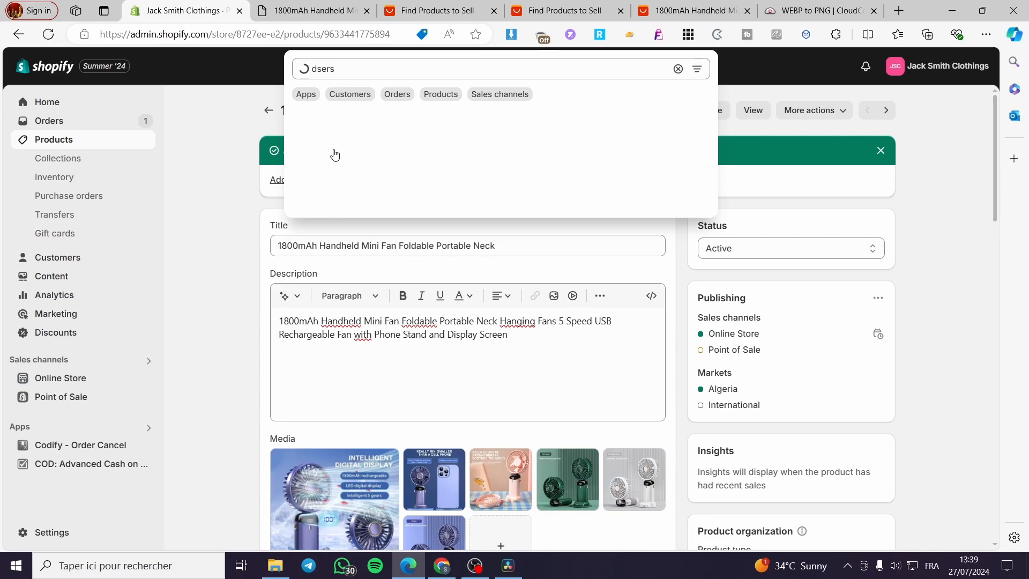
click(357, 109)
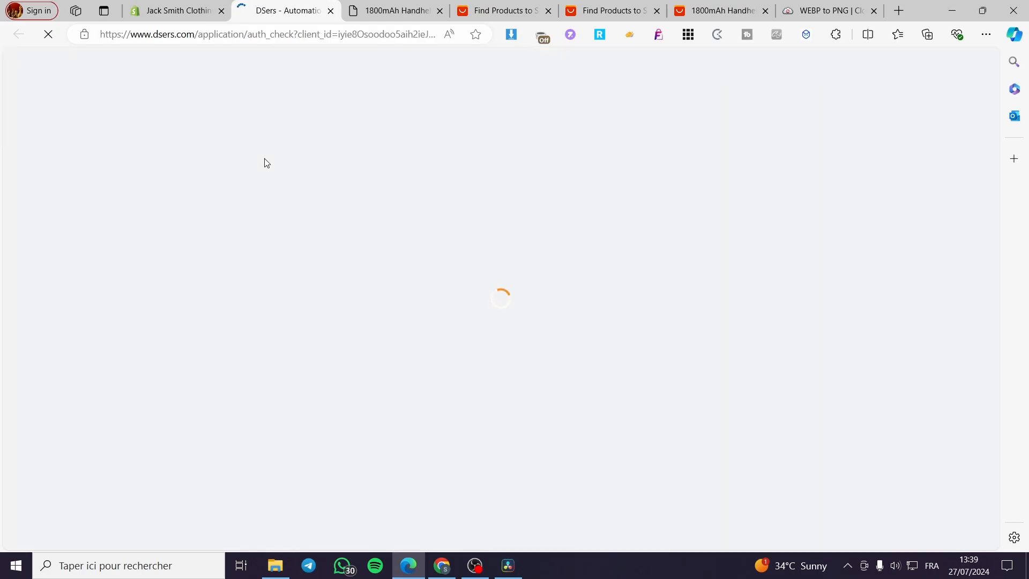
Step: Copy the web address of the AliExpress 1800mAh handheld mini fan page and return to DSers
click(720, 5)
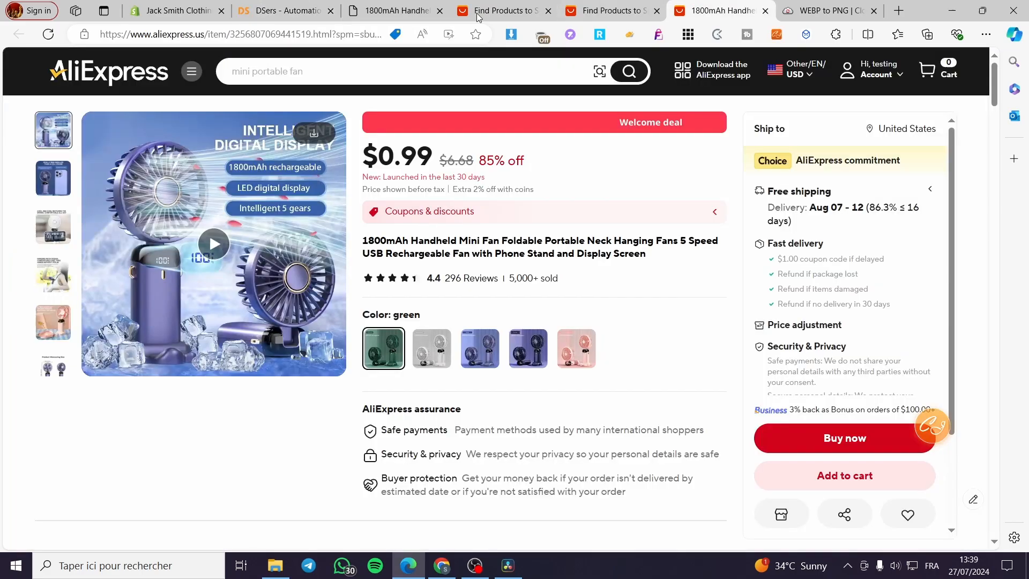
click(276, 37)
right_click(183, 36)
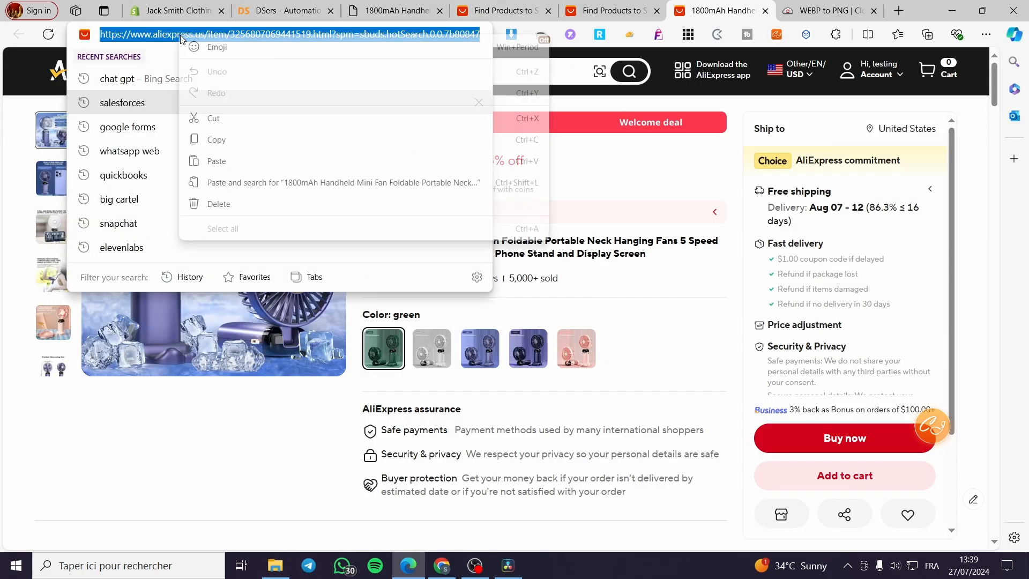
click(225, 139)
click(284, 10)
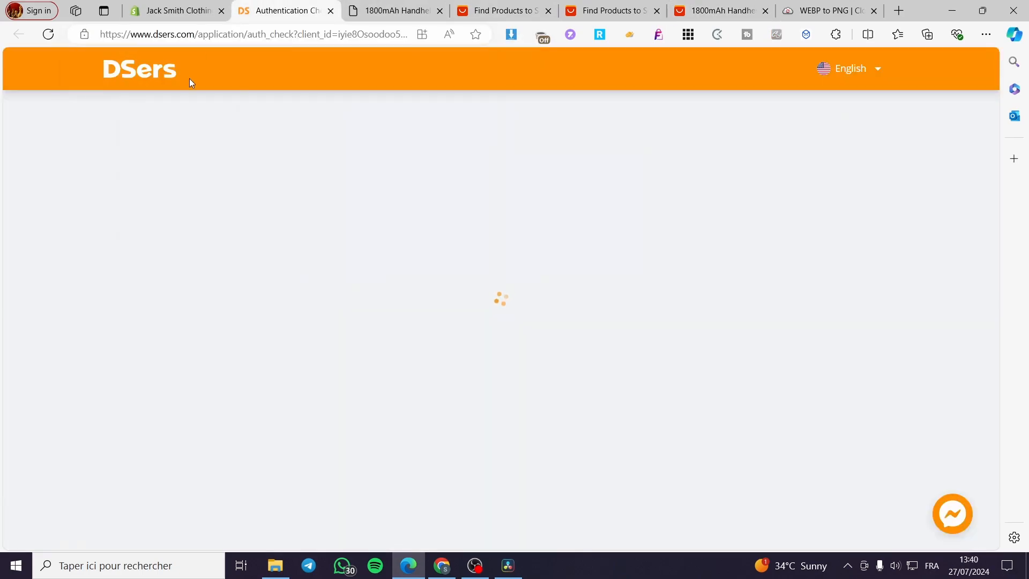
click(172, 10)
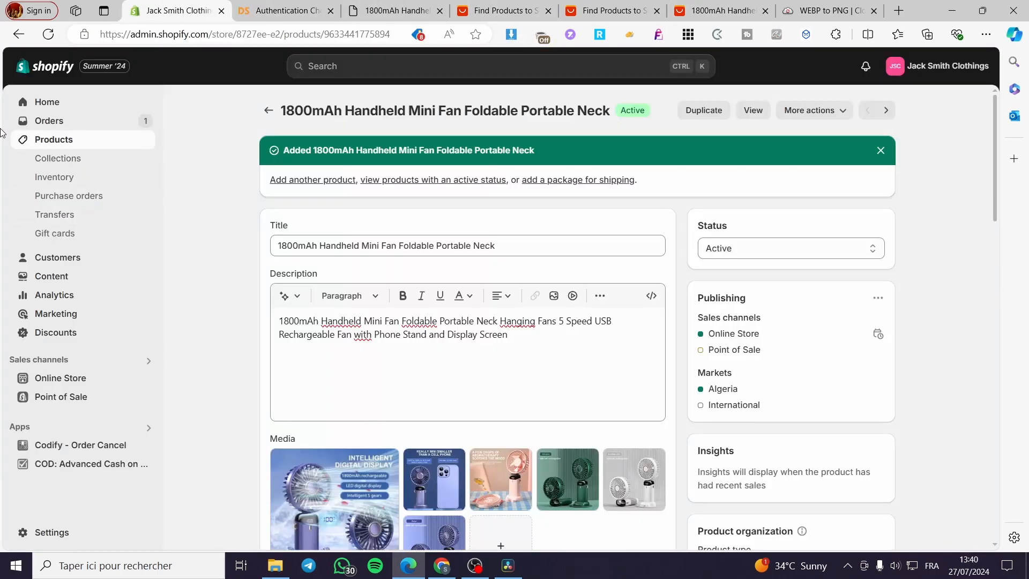
click(289, 8)
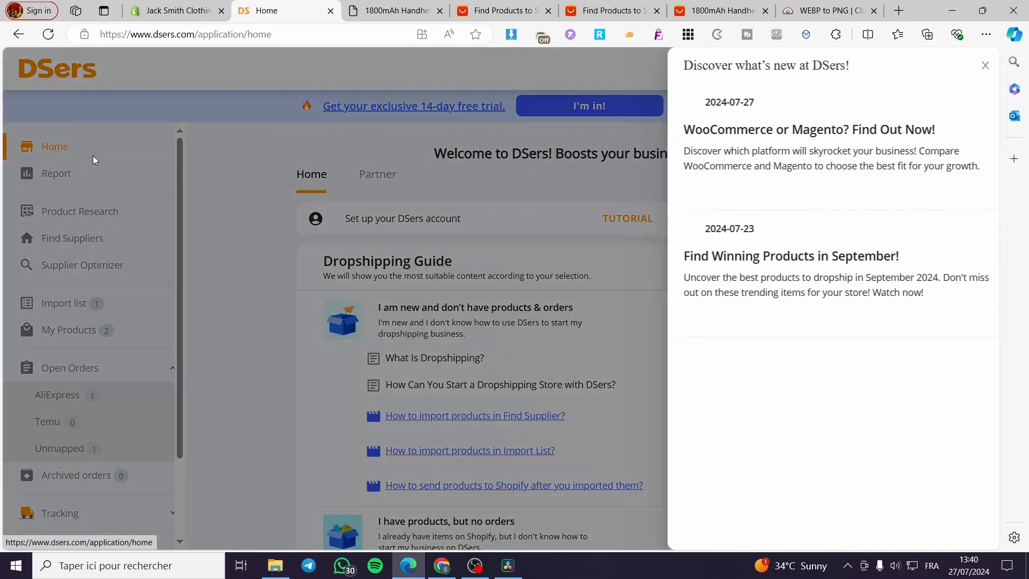
Step: Dismiss the DSers news announcement, look over the dropshipping guide and open Product Research to view the featured TikTok ads
click(967, 68)
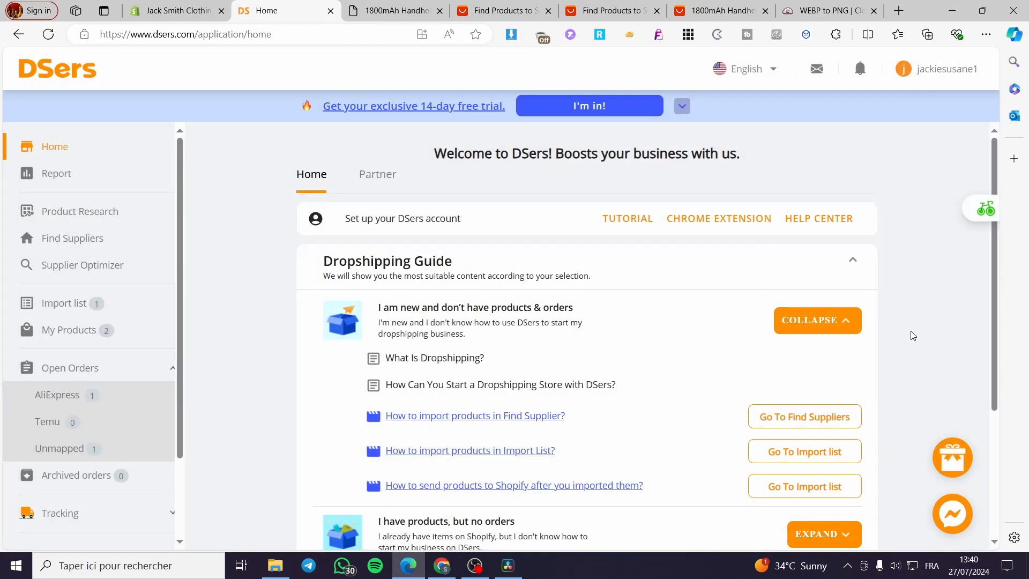
scroll(907, 338, down, 1)
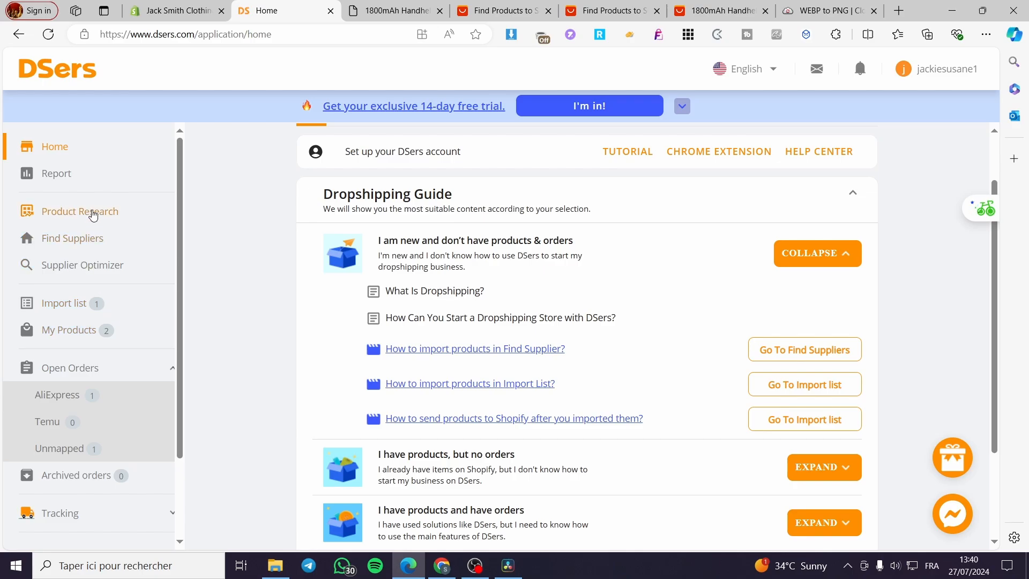
click(102, 212)
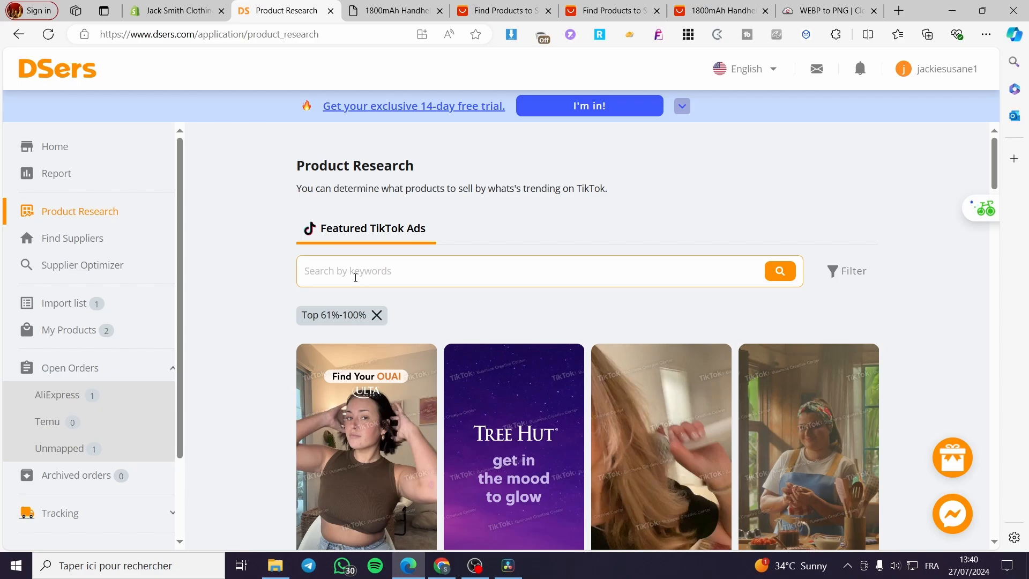
Step: Open Find Suppliers, look through the AliExpress product listings and dismiss the basic automation notice
click(86, 241)
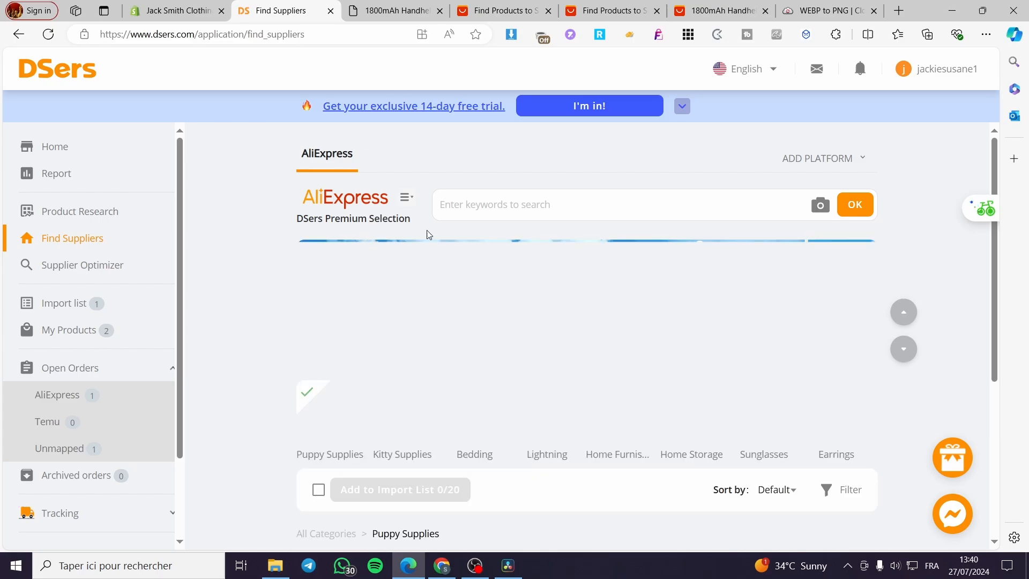
scroll(544, 210, down, 2)
scroll(461, 400, down, 4)
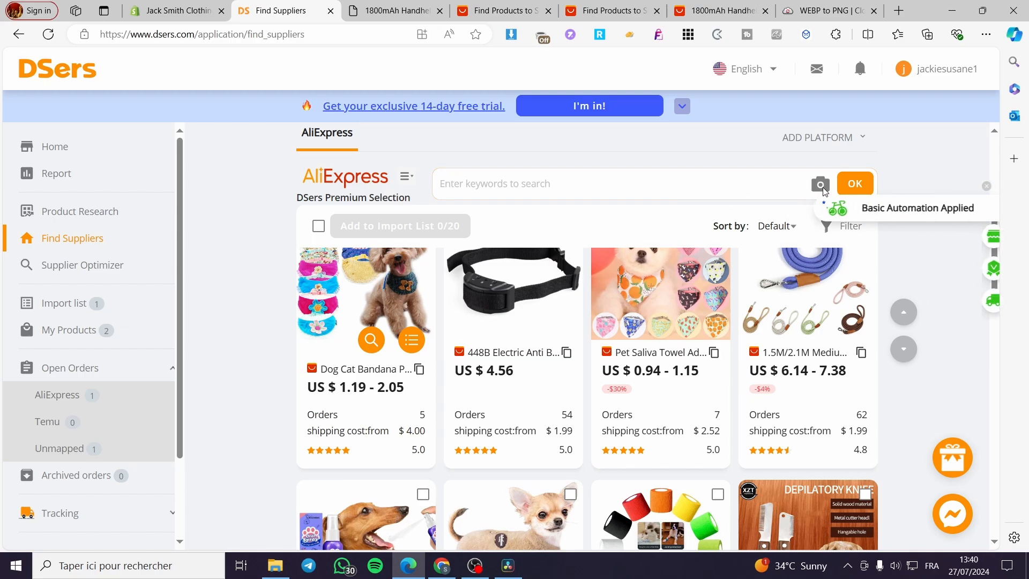
click(978, 187)
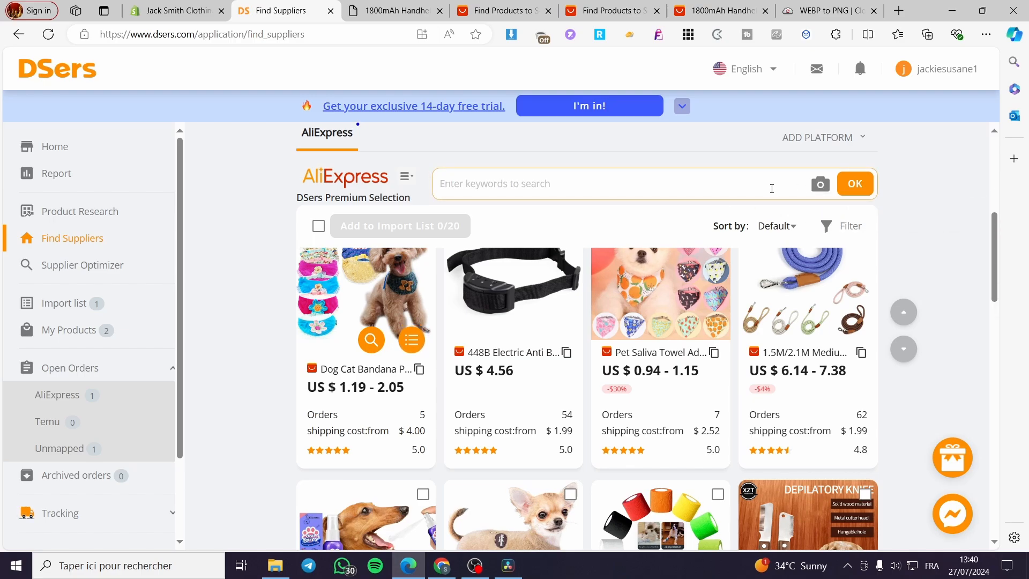